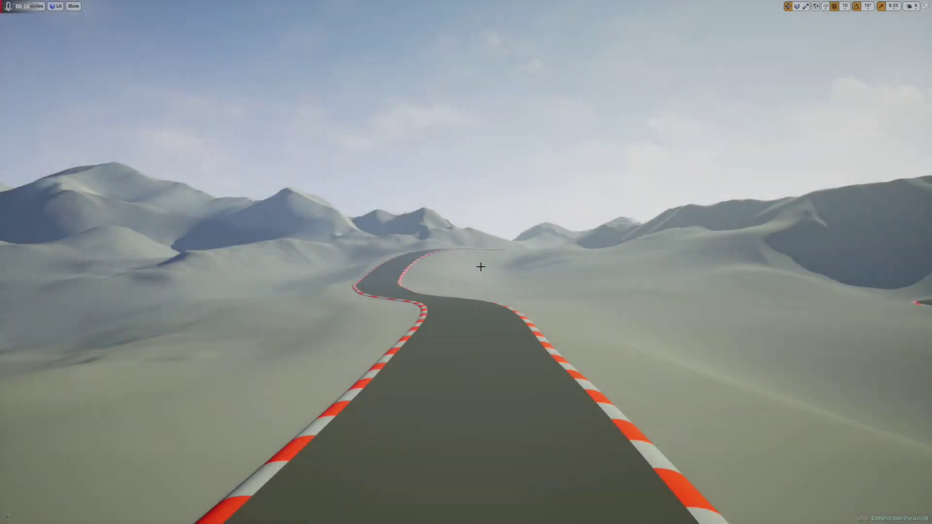
mouse_move(490, 278)
right_down()
mouse_move(464, 277)
mouse_move(500, 276)
right_up()
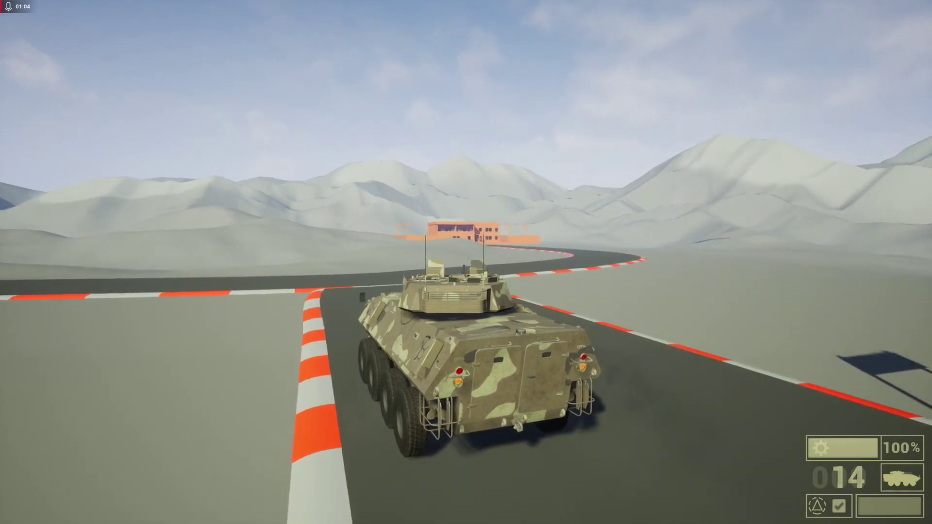
Steer the armoured vehicle along the track onto the orange ramp, and check the gunner's sight before returning to the external view
key(a)
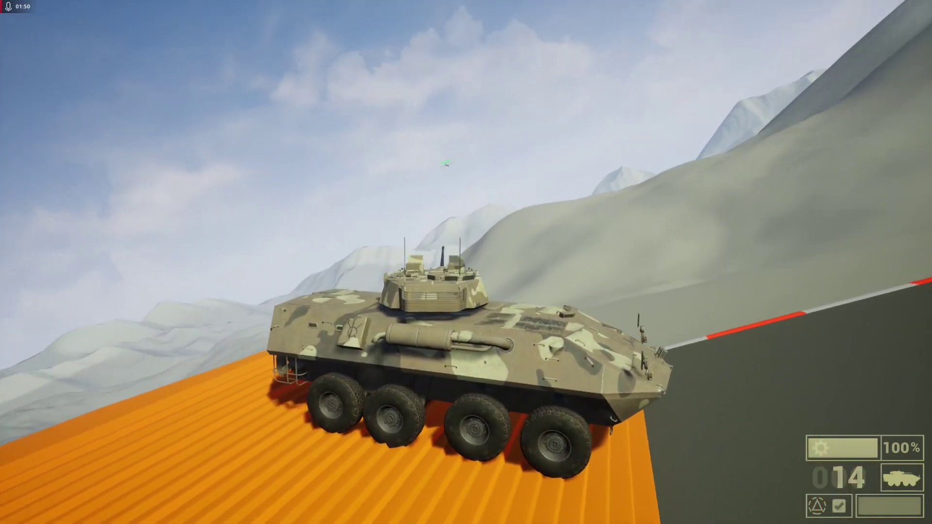
key(v)
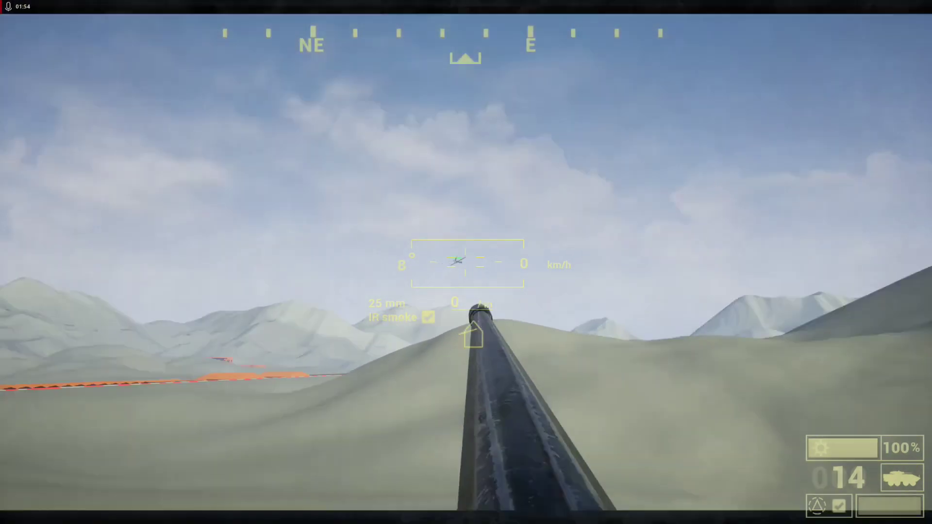
key(v)
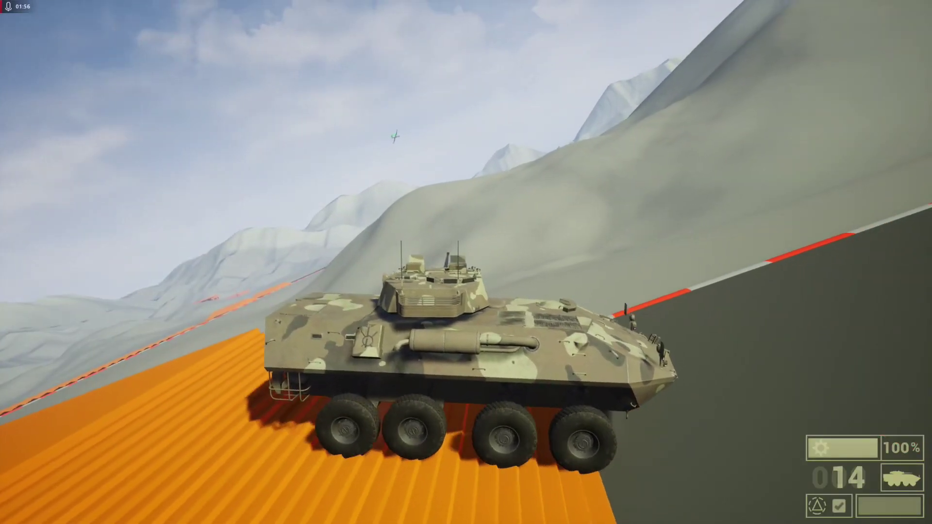
Drive the armoured vehicle off the orange ramp and along the curved track into the orange tunnel
key(w)
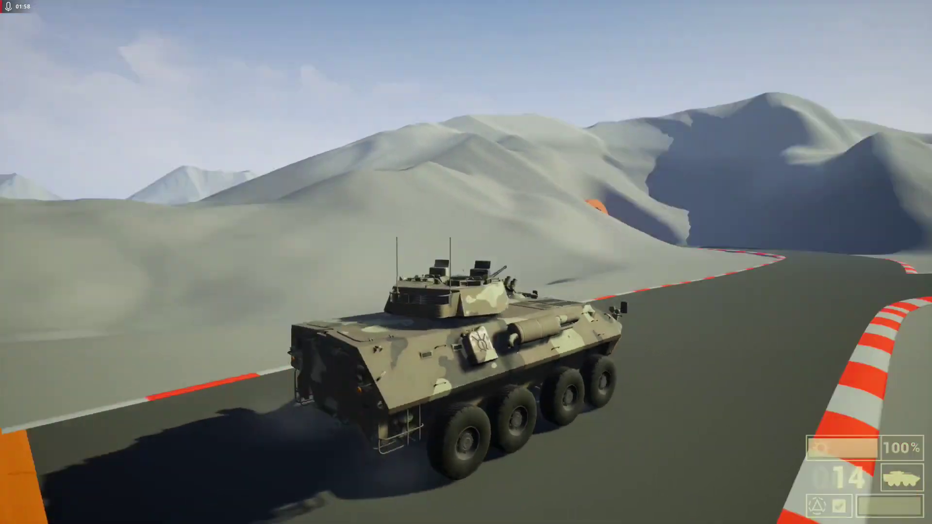
key(d)
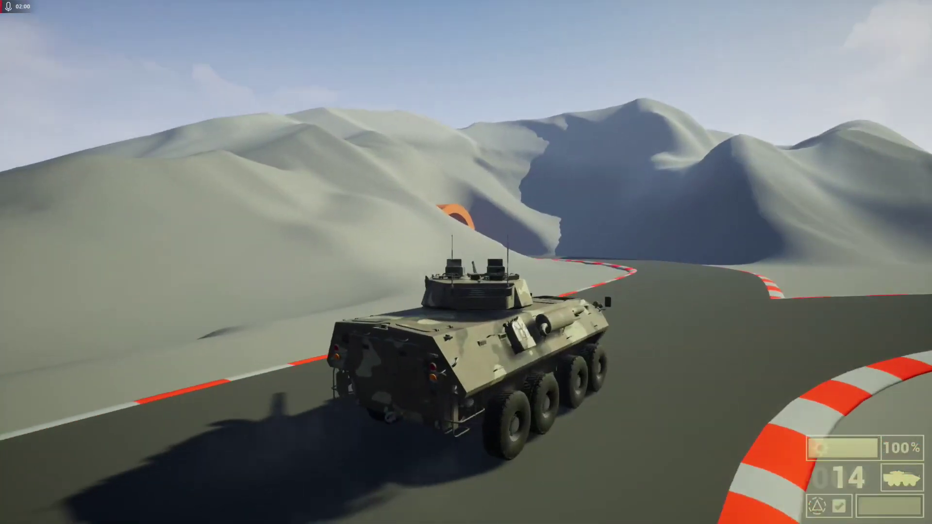
key(a)
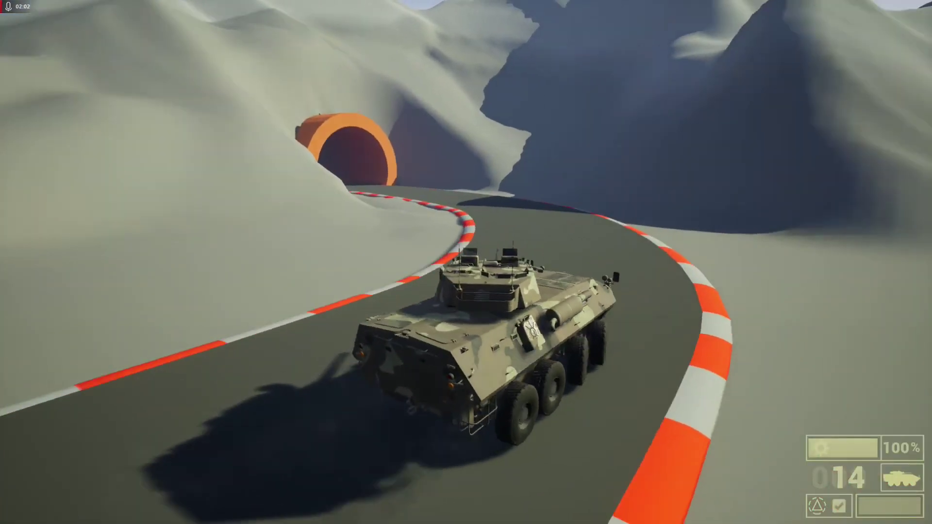
key(a)
key(d)
key(a)
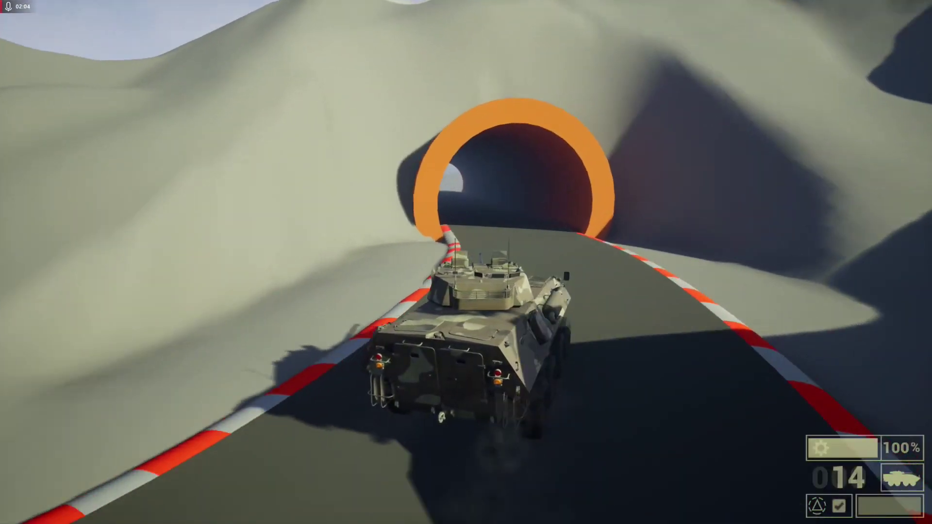
key(w)
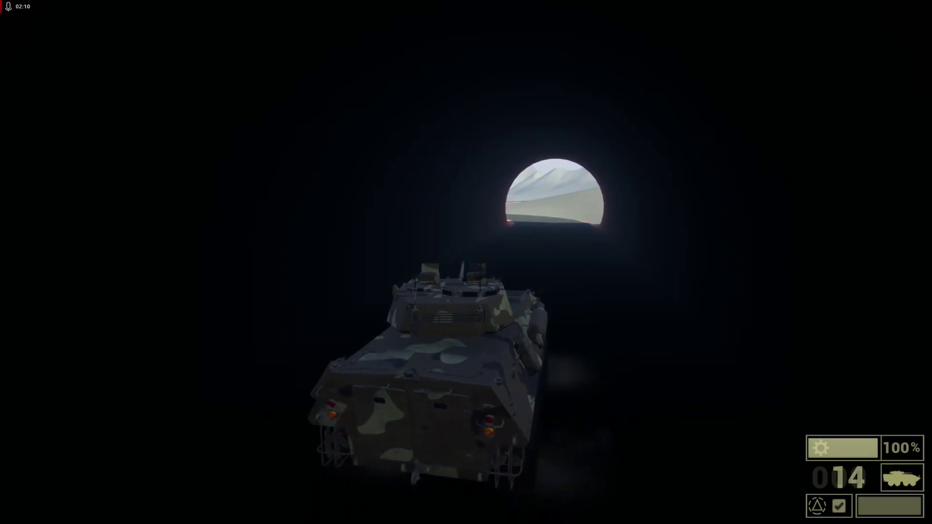
Check the vehicle's front and rear lights inside the tunnel, switch them off and drive on to the target range
key(c)
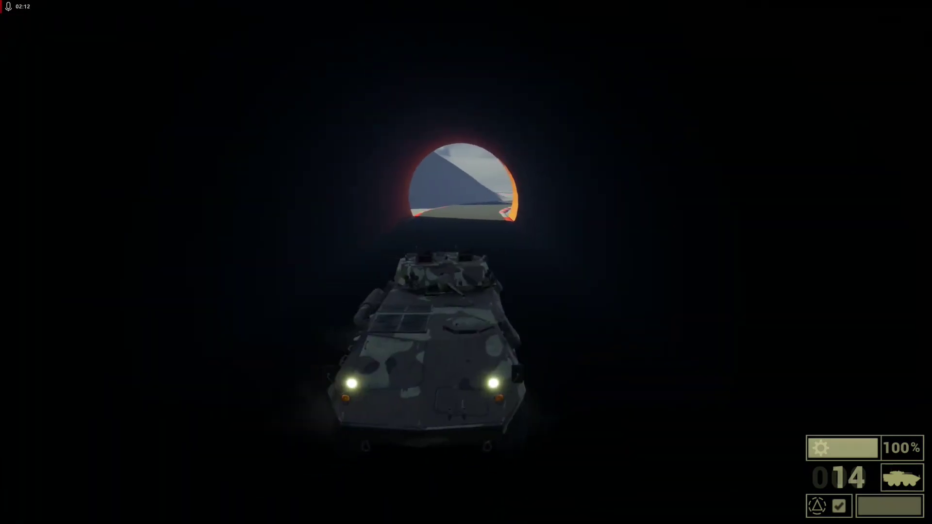
key(c)
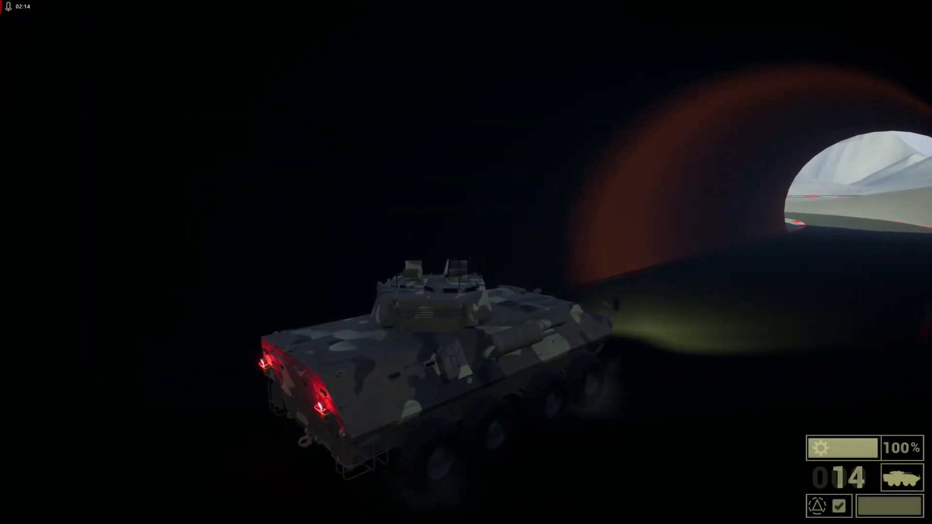
key(l)
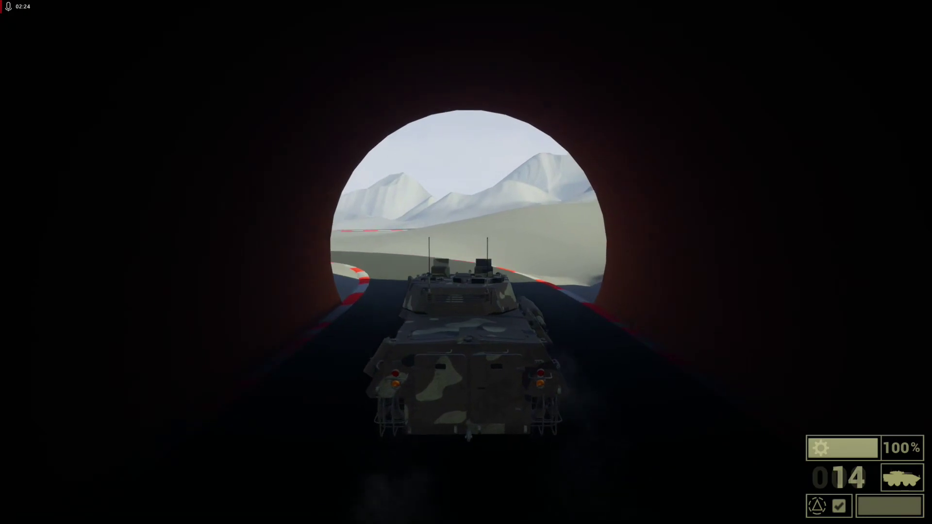
key(a)
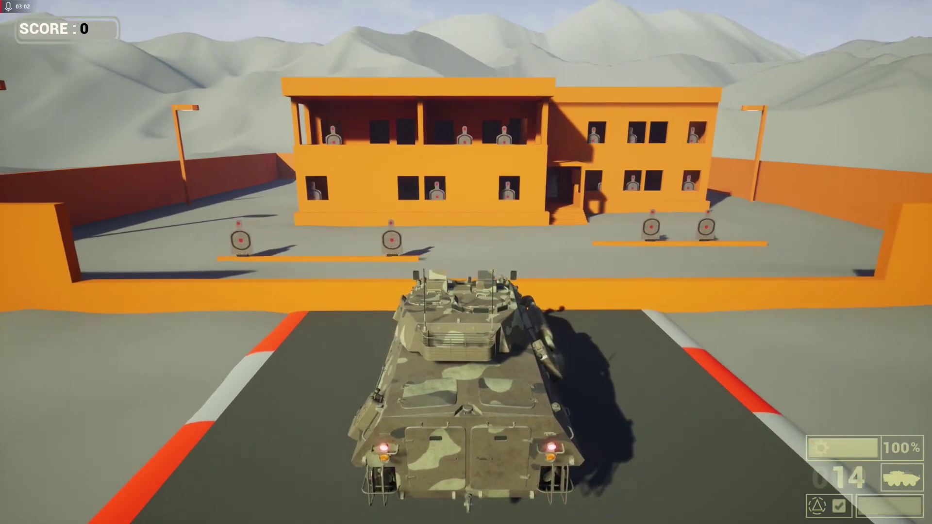
Aim through the gunner's sight and fire the 25 mm gun at the targets on the range
key(v)
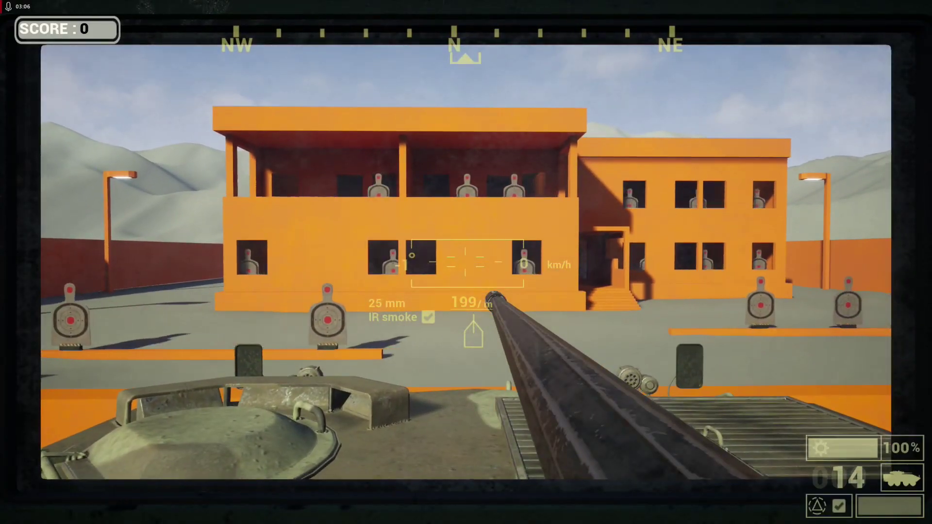
click(465, 262)
click(465, 262)
click(465, 262)
click(465, 262)
click(465, 262)
click(465, 263)
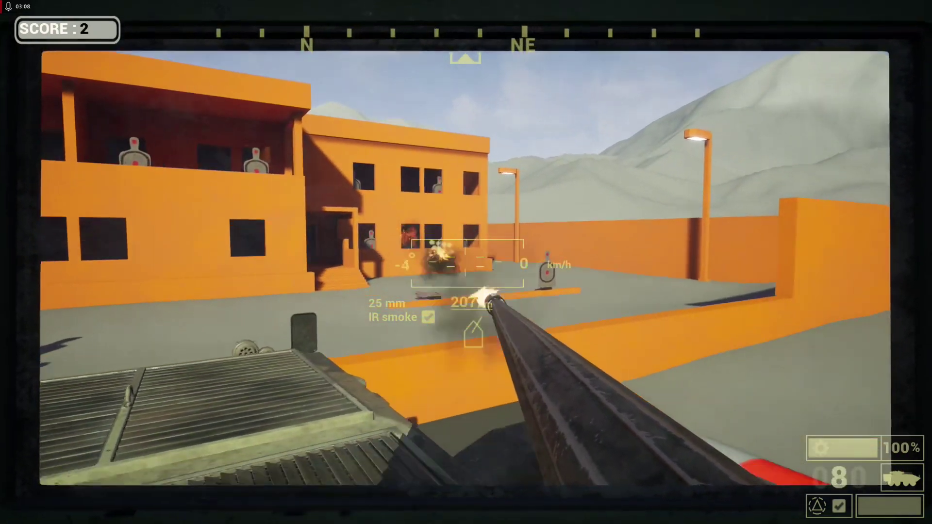
drag(613, 262, 592, 262)
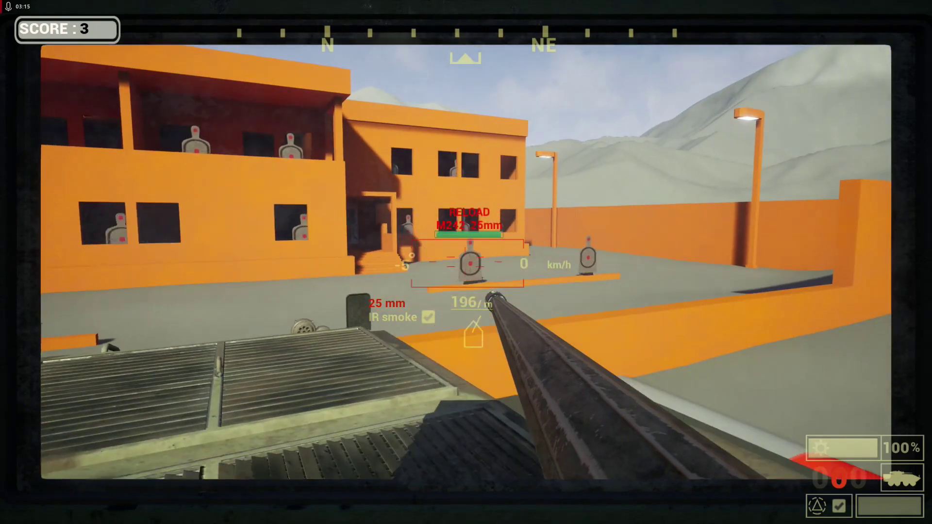
click(467, 262)
click(467, 262)
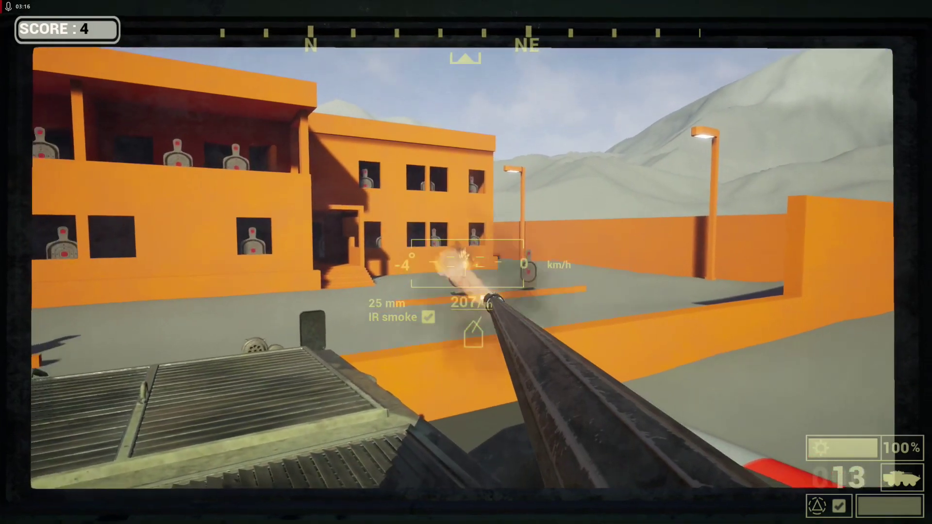
click(467, 262)
Return to the external view and fire more 25 mm rounds while looking around the vehicle
key(v)
click(466, 262)
click(466, 262)
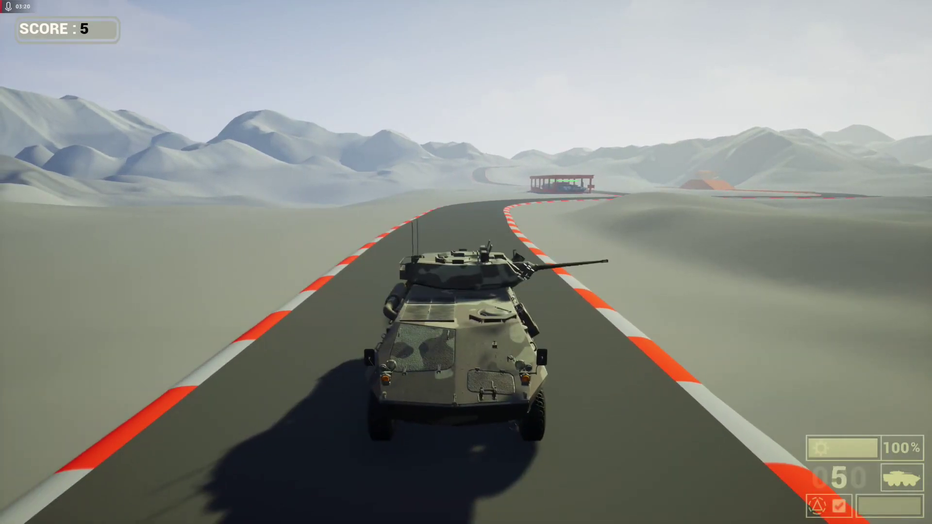
click(466, 262)
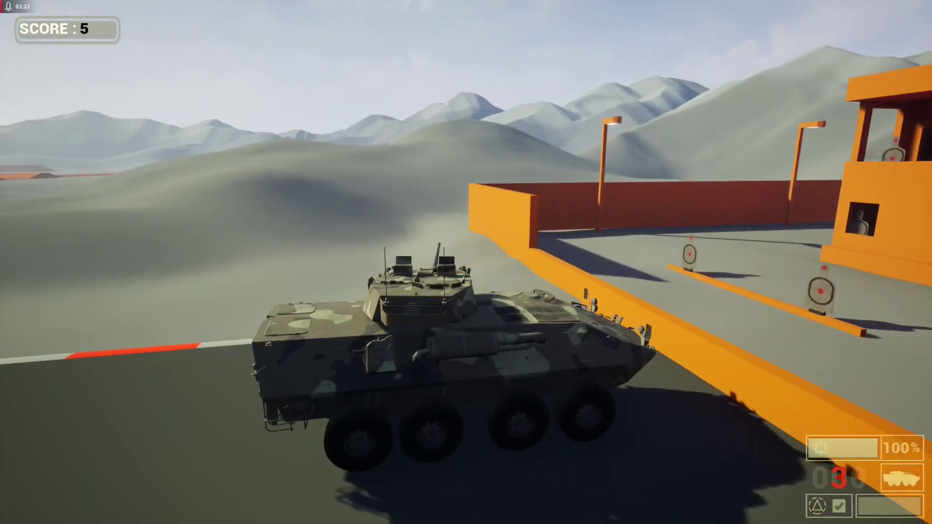
Reopen the gunner's sight, select the Coax weapon and fire it at the standing targets and those on the building's balcony
key(v)
key(2)
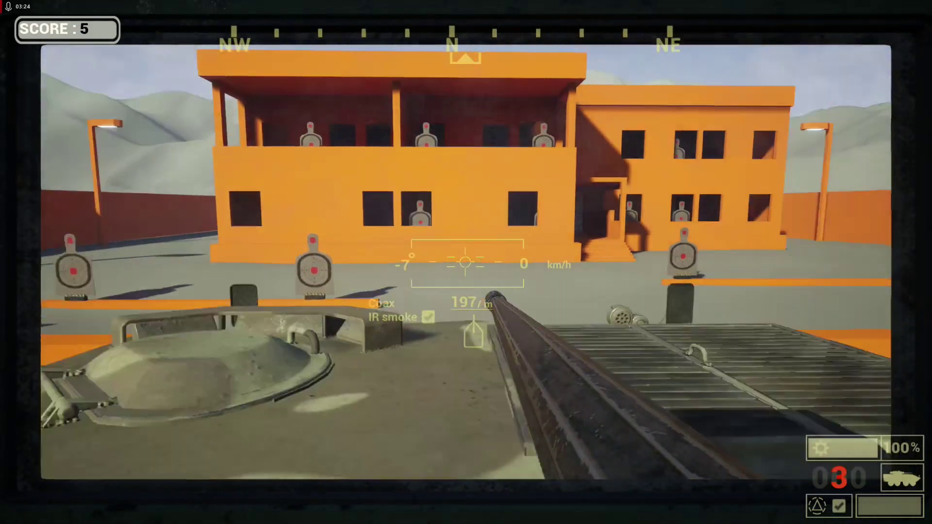
click(467, 262)
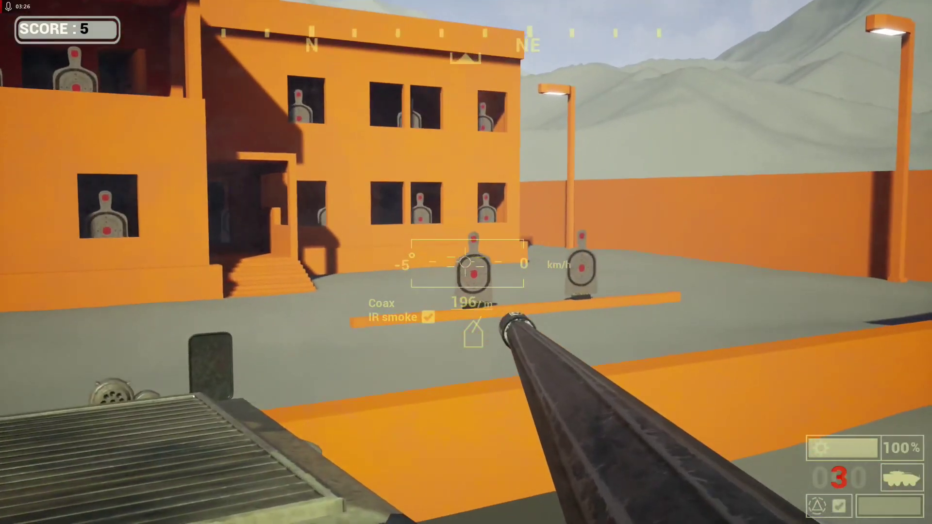
click(467, 262)
click(467, 262)
click(465, 262)
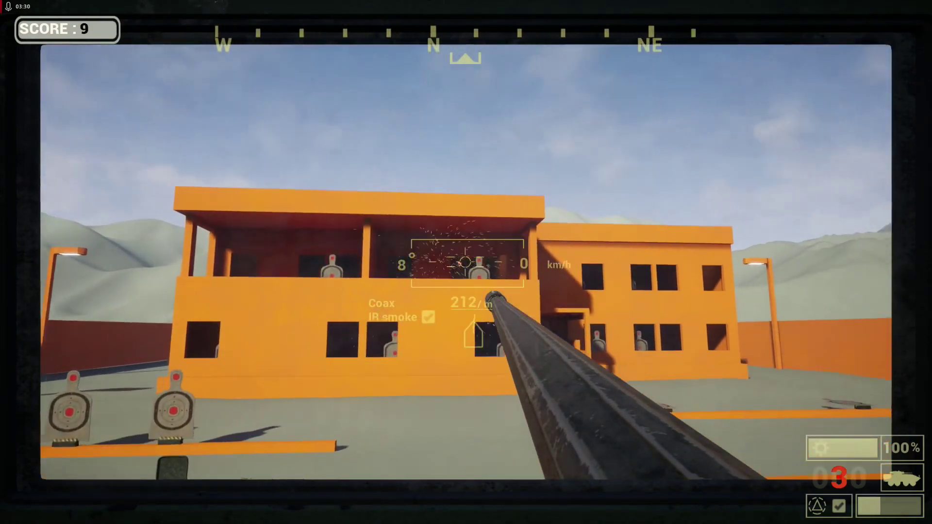
click(465, 263)
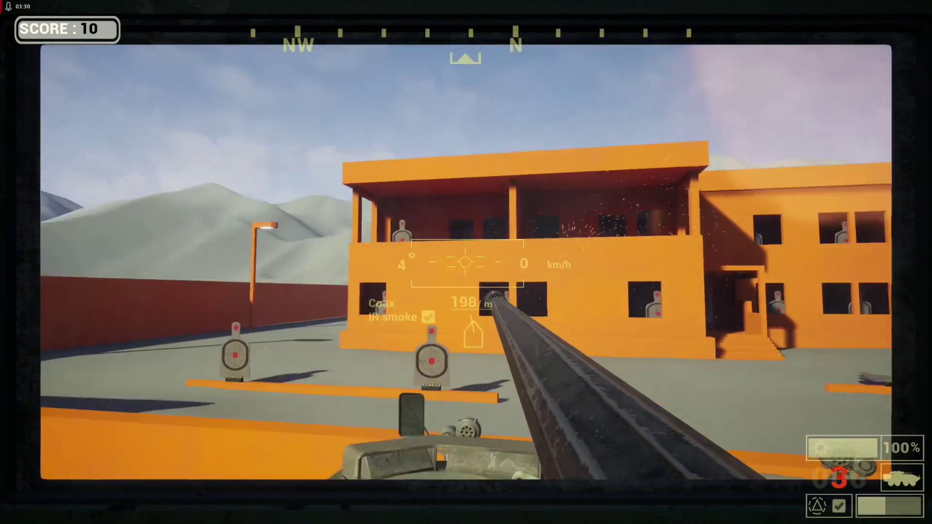
click(466, 263)
click(465, 262)
click(465, 263)
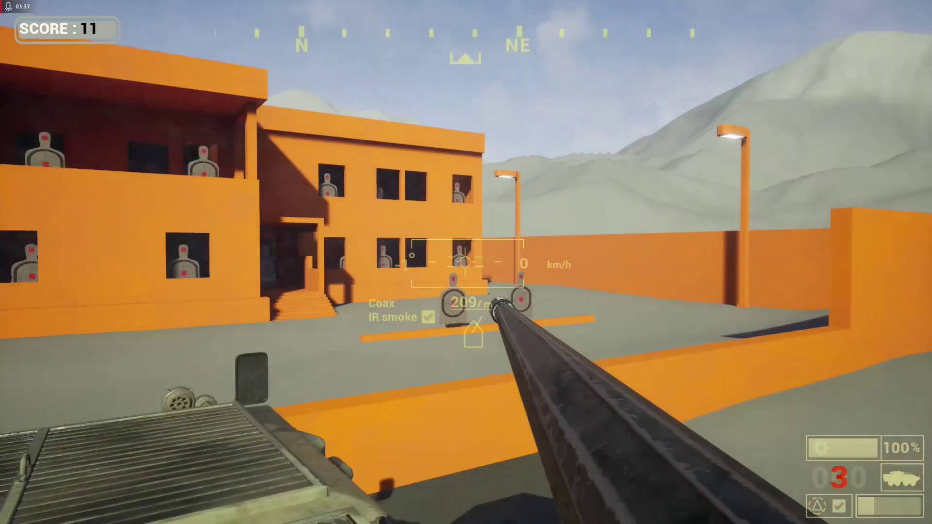
Fire the Coax weapon through the zoomed sight at the targets in the upper windows of the building's east wing
right_click(465, 262)
click(465, 263)
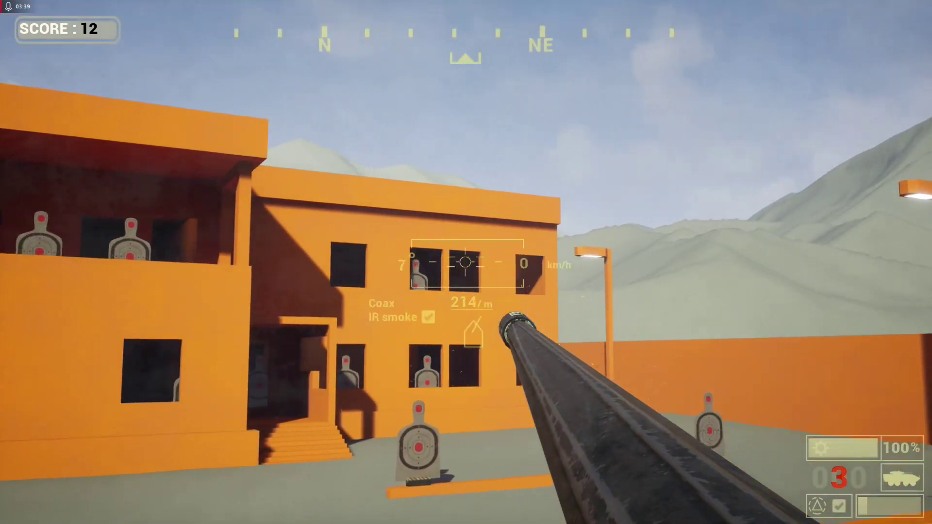
click(465, 262)
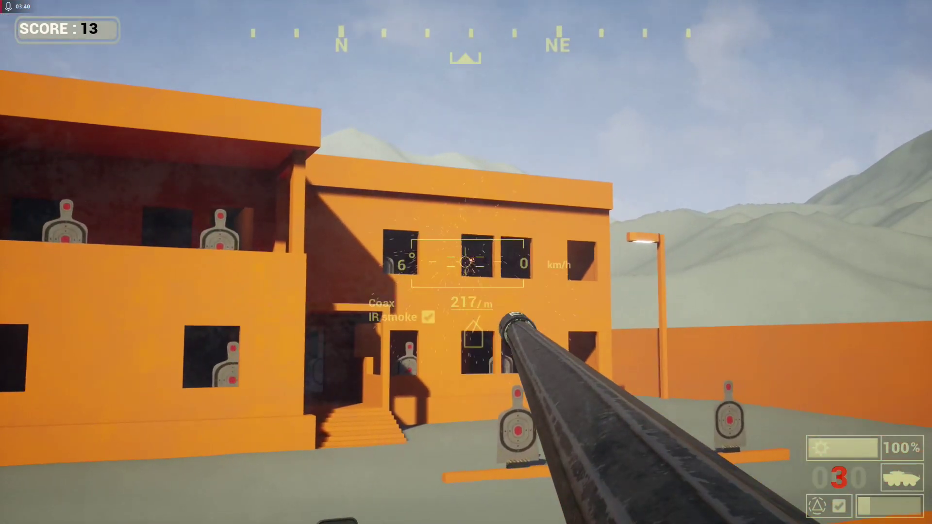
Switch to the 25 mm gun, fire at the remaining standing targets in the unzoomed sight and return to the external view
key(1)
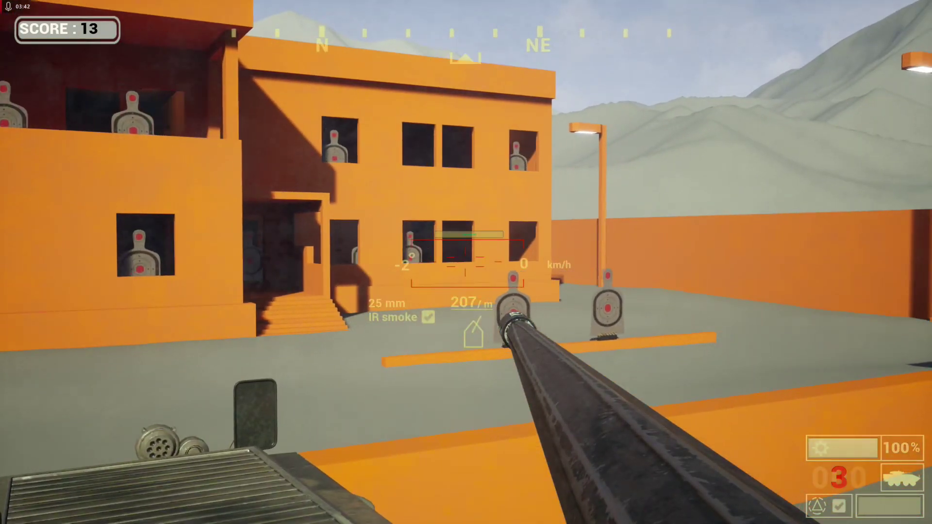
right_click(465, 263)
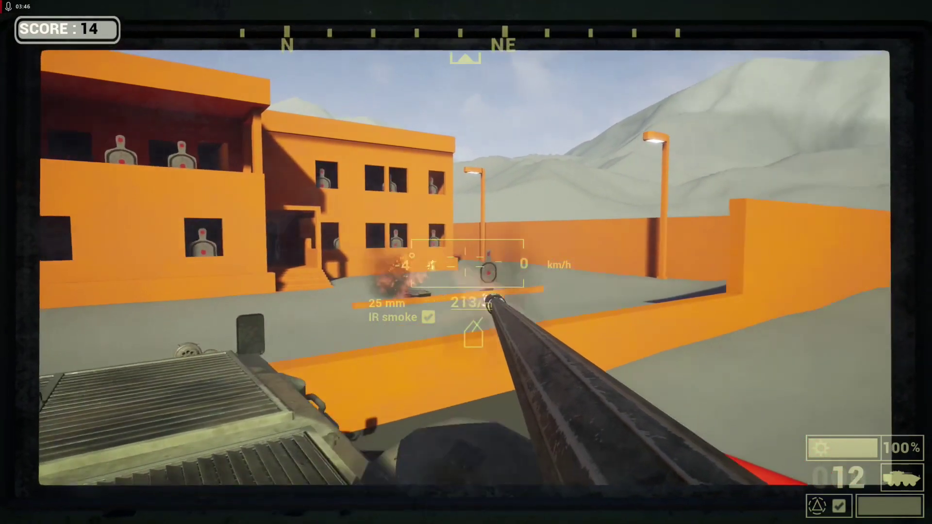
key(v)
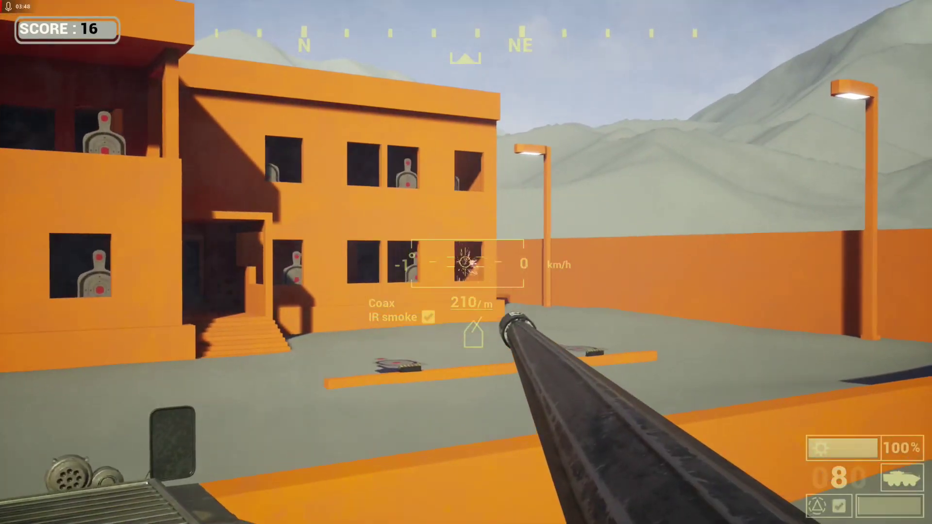
key(v)
key(v)
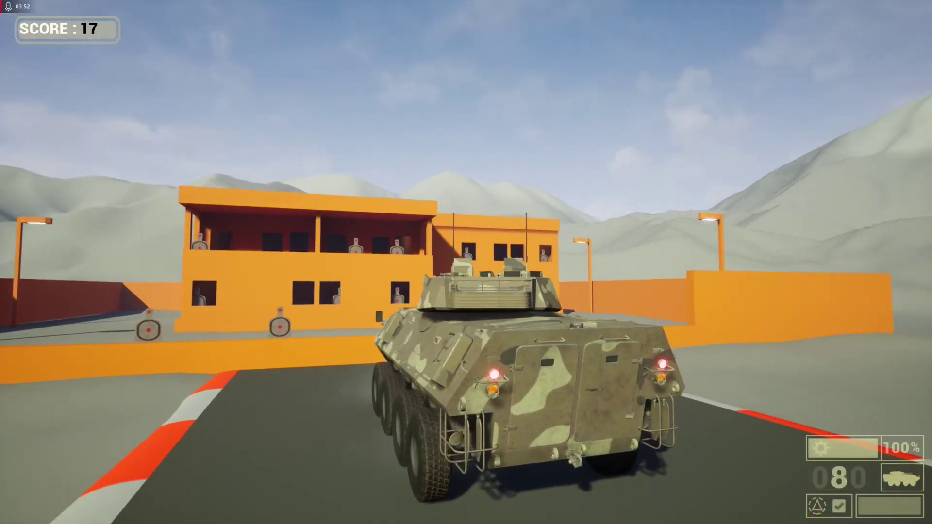
Deploy the IR smoke screen in front of the target range, and drive the vehicle across the sand back onto the track
key(g)
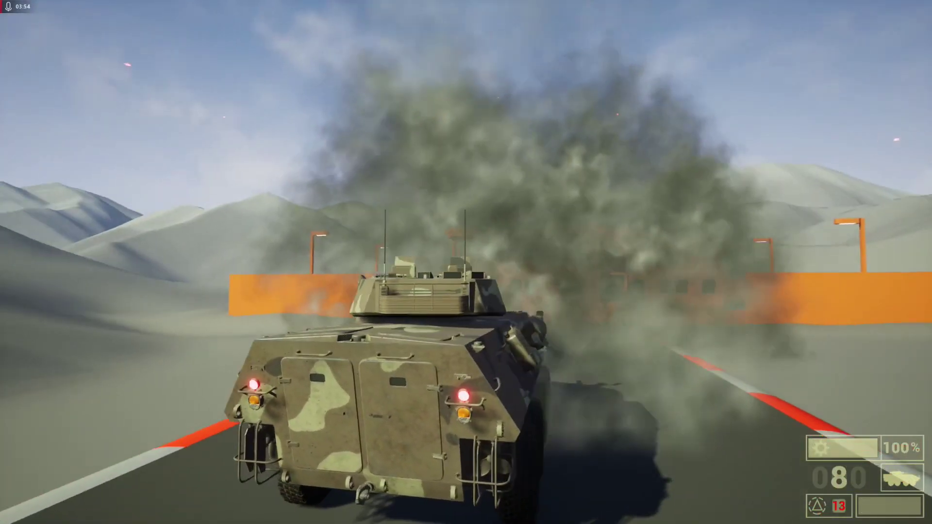
key(a)
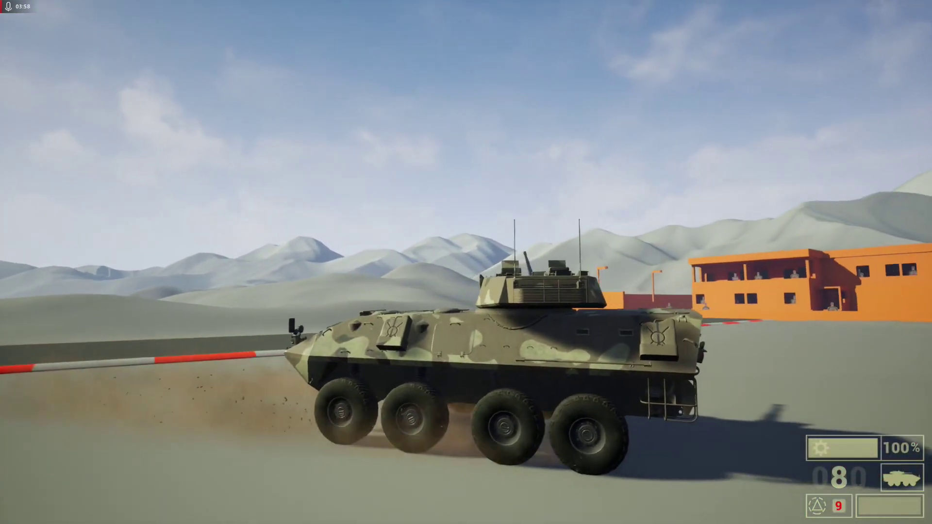
key(d)
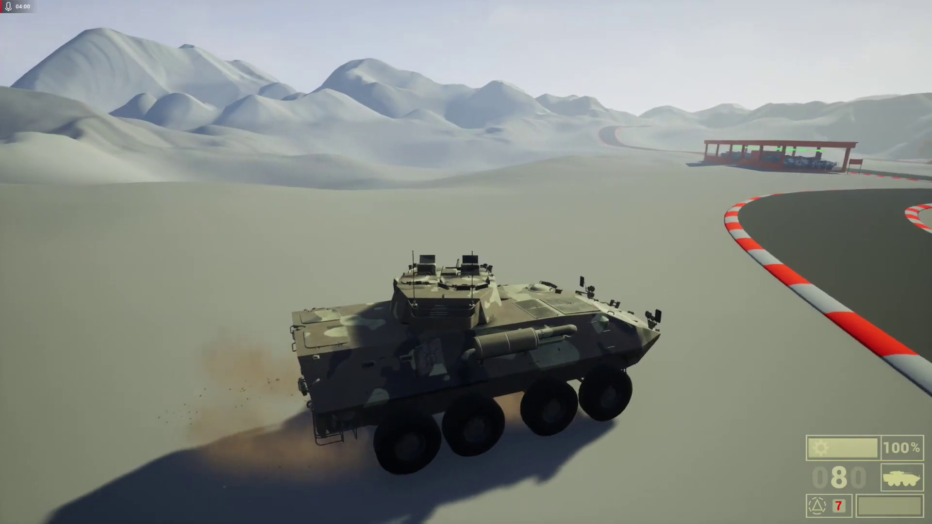
key(a)
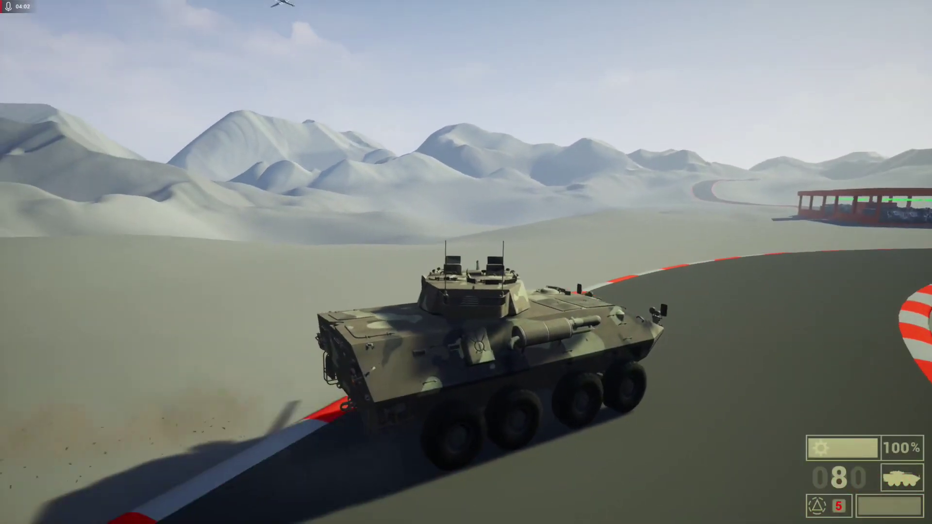
key(a)
key(d)
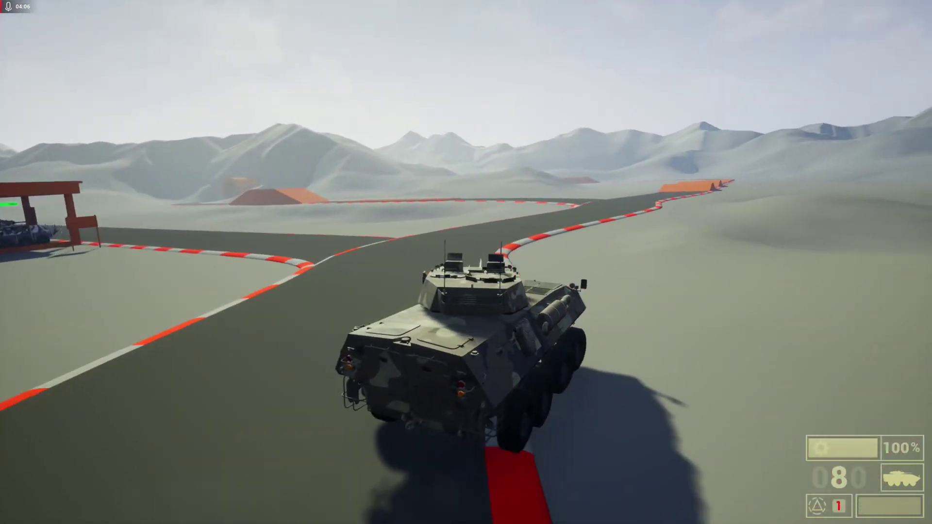
Steer the vehicle through tight turns across the kerbs by the orange shelters, and back it away from the LAV-Jackal sign
key(a)
key(a)
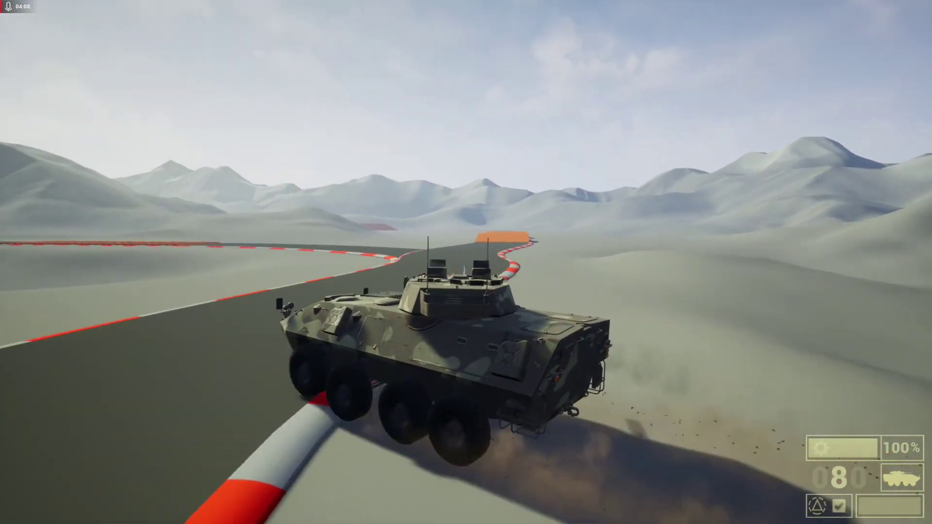
key(a)
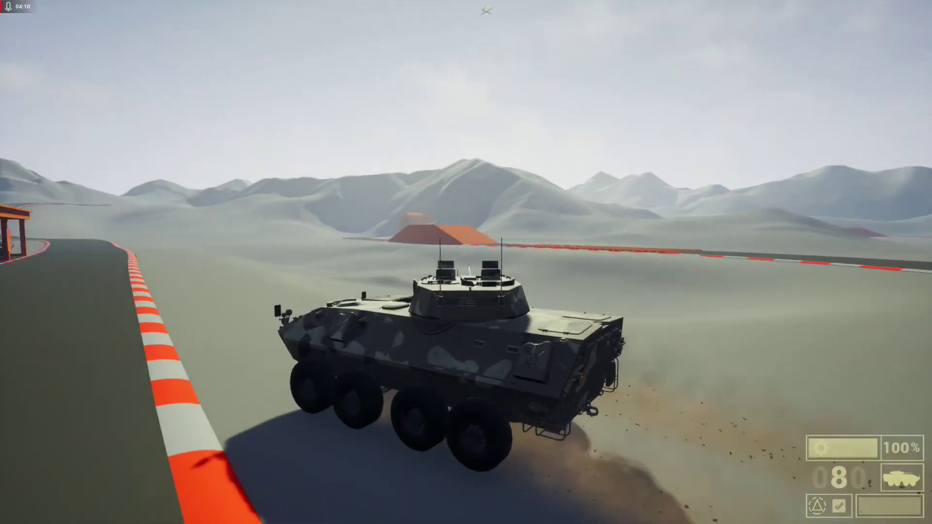
key(a)
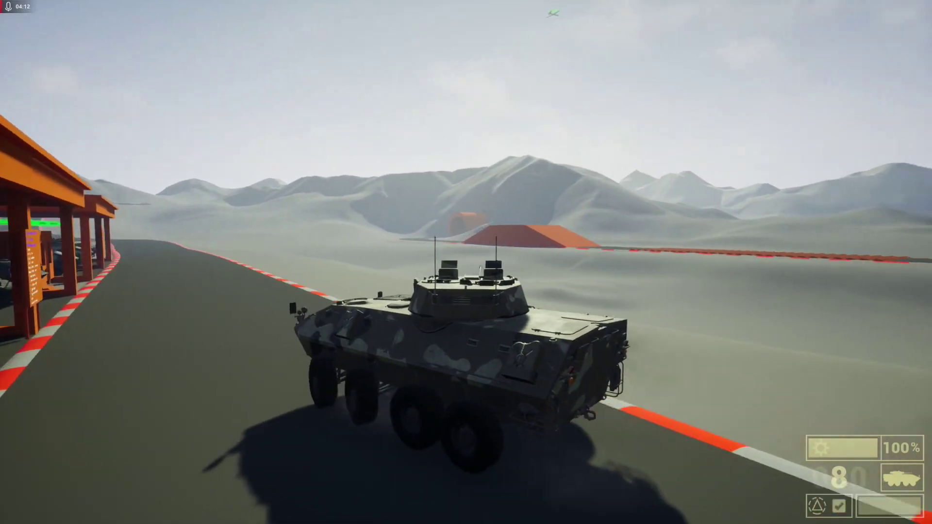
key(a)
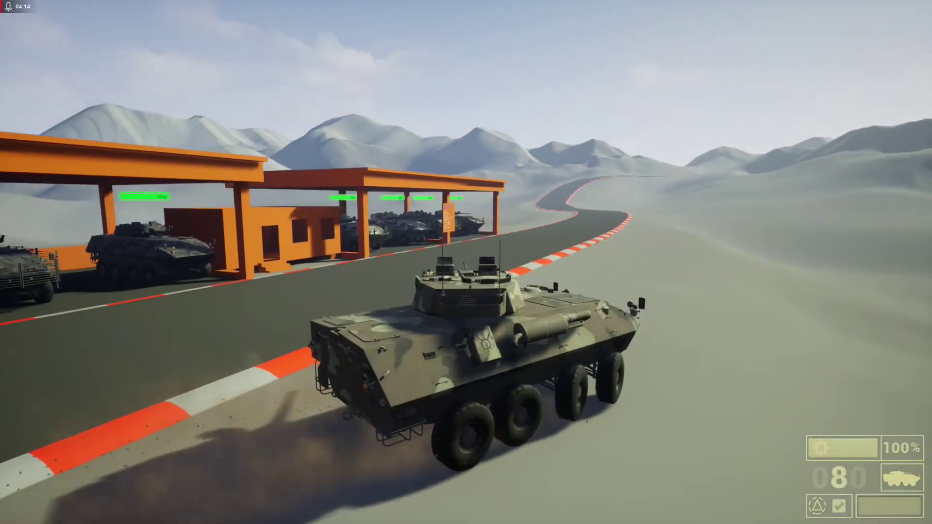
key(a)
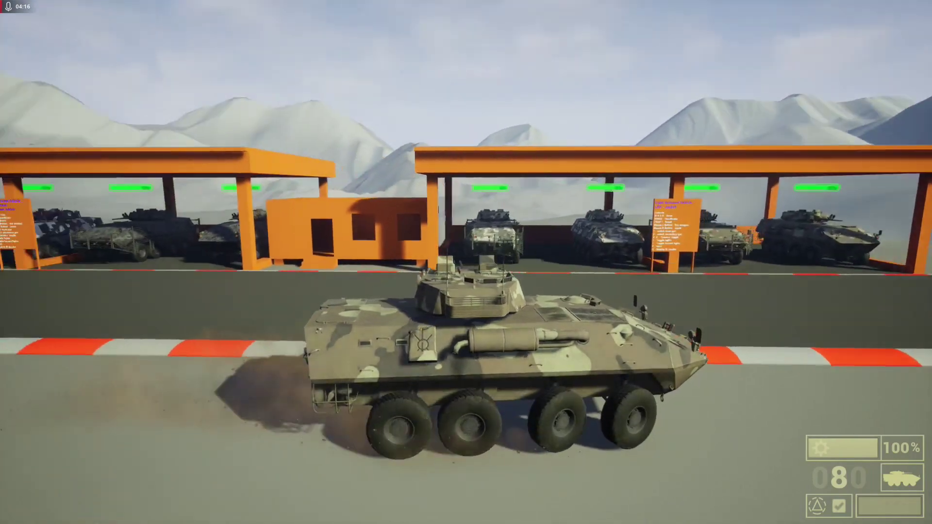
key(a)
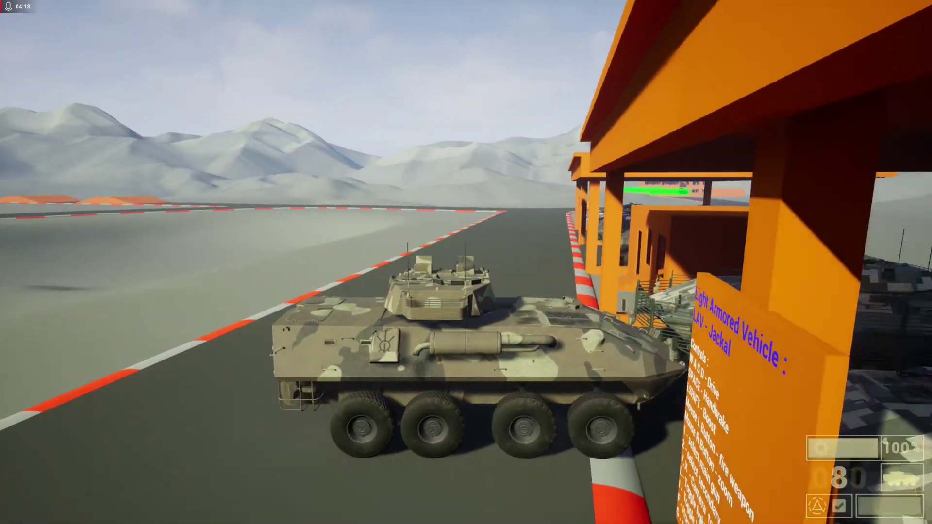
key(s)
key(s)
key(d)
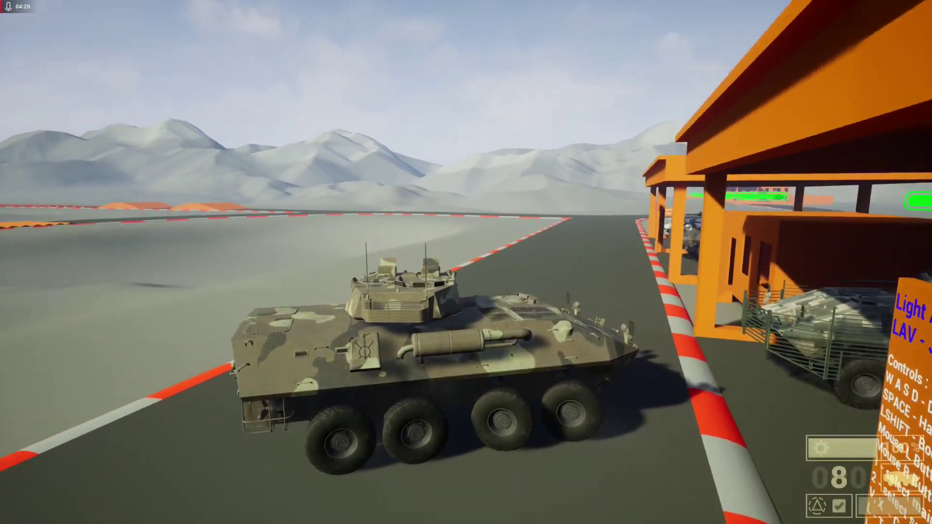
Eject from the vehicle to view it from outside, and swap the play session for a level simulation
key(F8)
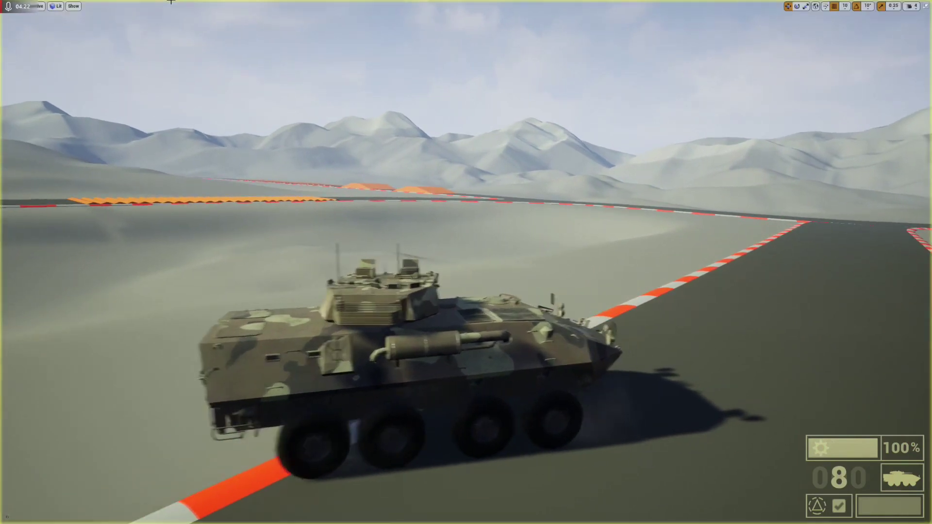
right_drag(190, 34, 88, 48)
right_drag(553, 204, 413, 173)
key(w)
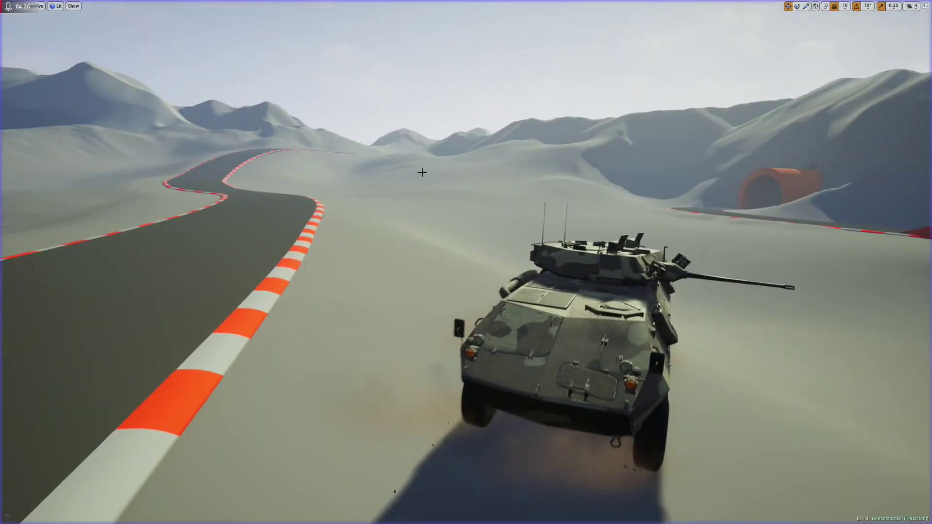
key(Escape)
key(F11)
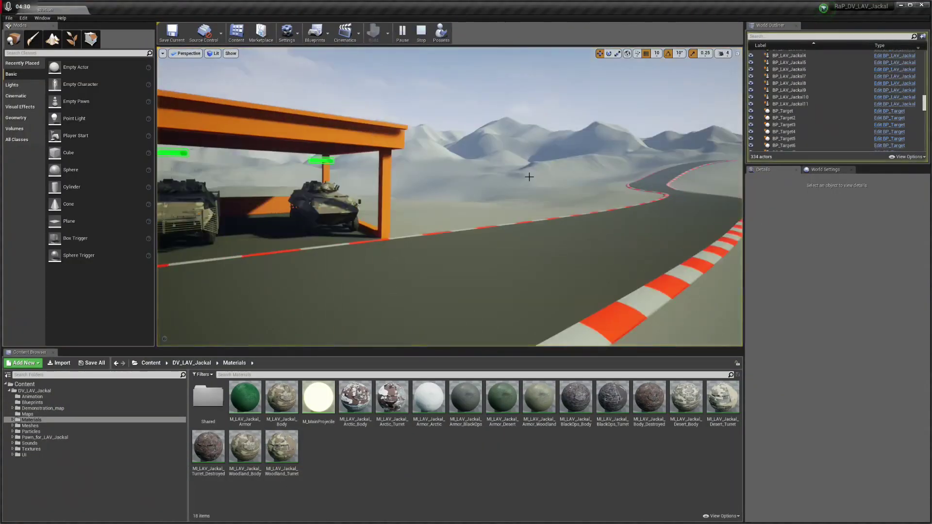
Select the vehicle standing on the track in the fullscreen simulation, lift it clear of the ground and lower it to test the suspension
key(F11)
right_drag(536, 188, 632, 182)
key(w)
key(a)
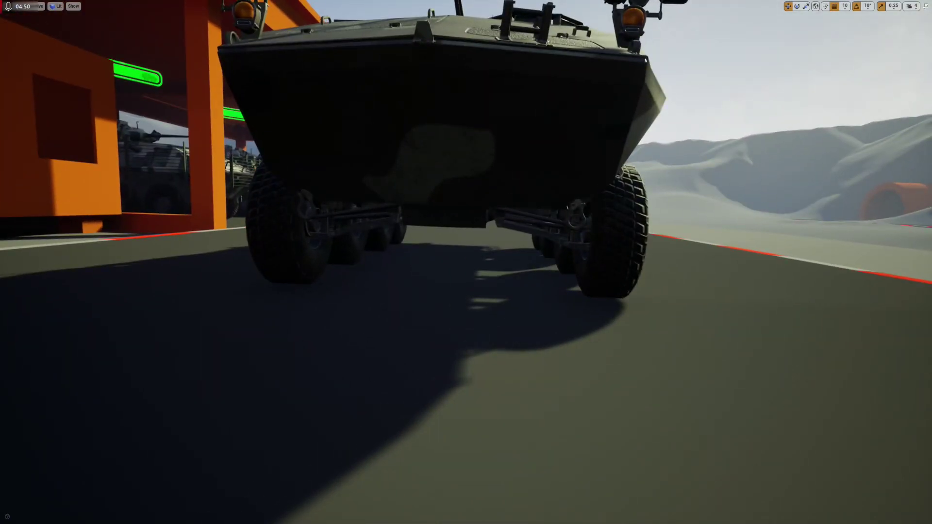
right_drag(466, 262, 442, 208)
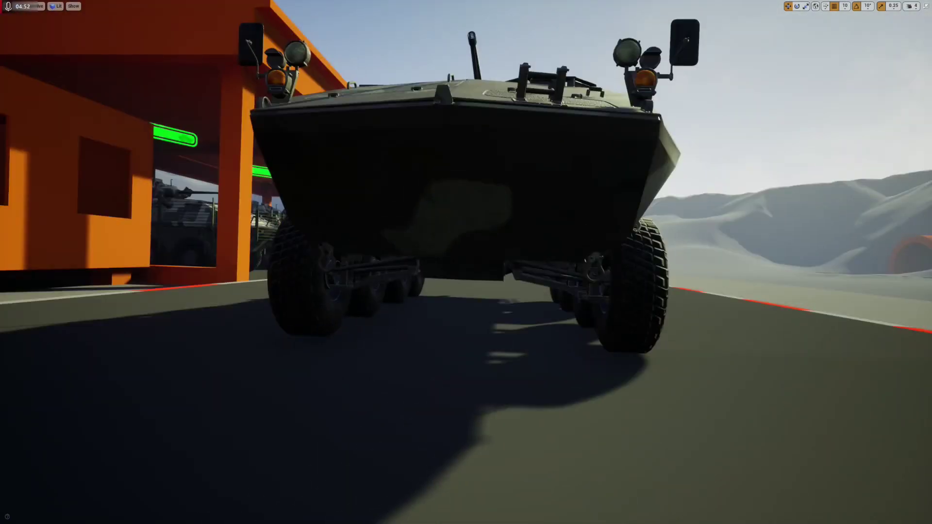
click(466, 194)
mouse_move(478, 249)
mouse_down()
mouse_move(480, 184)
mouse_move(479, 246)
mouse_up()
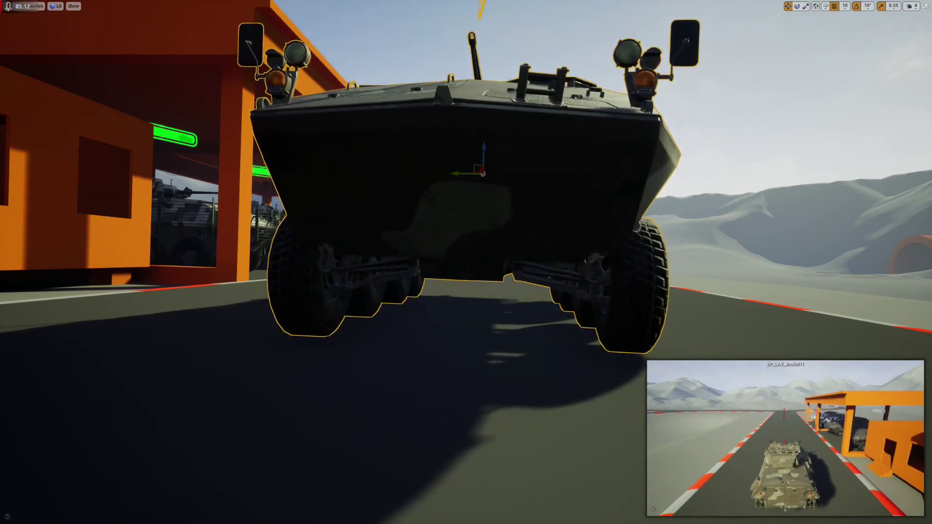
right_drag(535, 141, 418, 141)
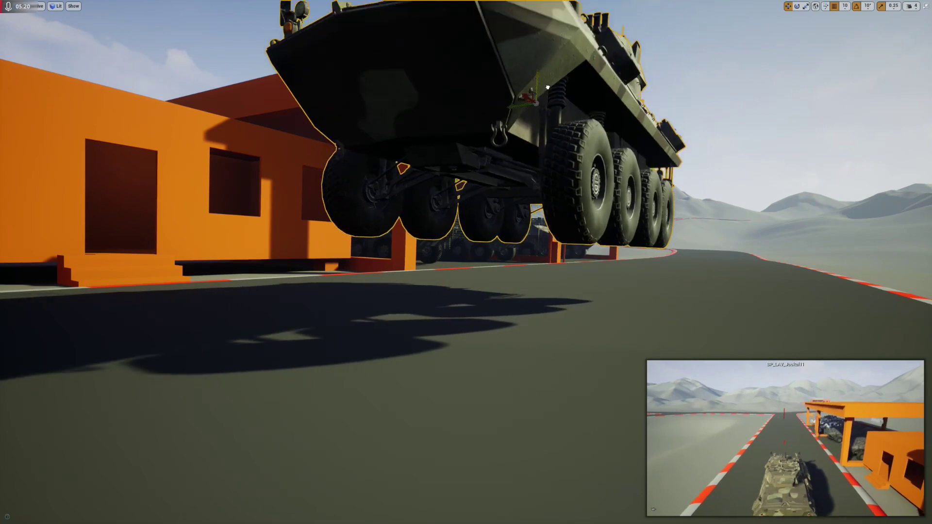
drag(550, 64, 550, 156)
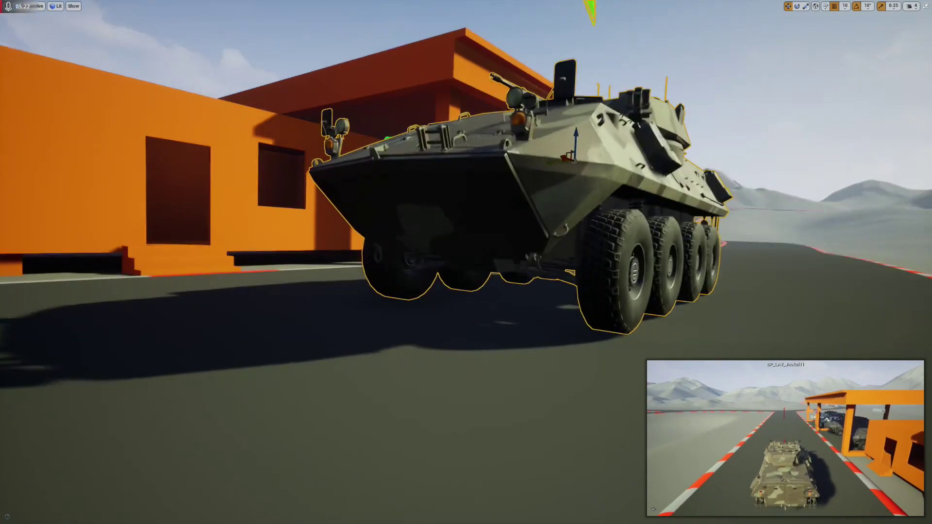
Inspect the front wheels from several sides, and pull the simulated vehicle up and down repeatedly to work its suspension
right_drag(549, 156, 631, 194)
right_drag(490, 230, 503, 222)
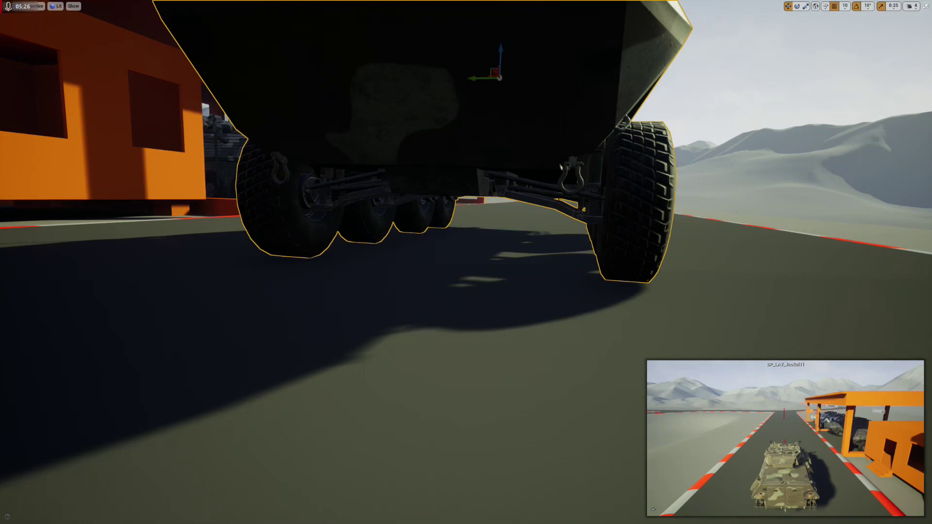
right_drag(503, 222, 502, 222)
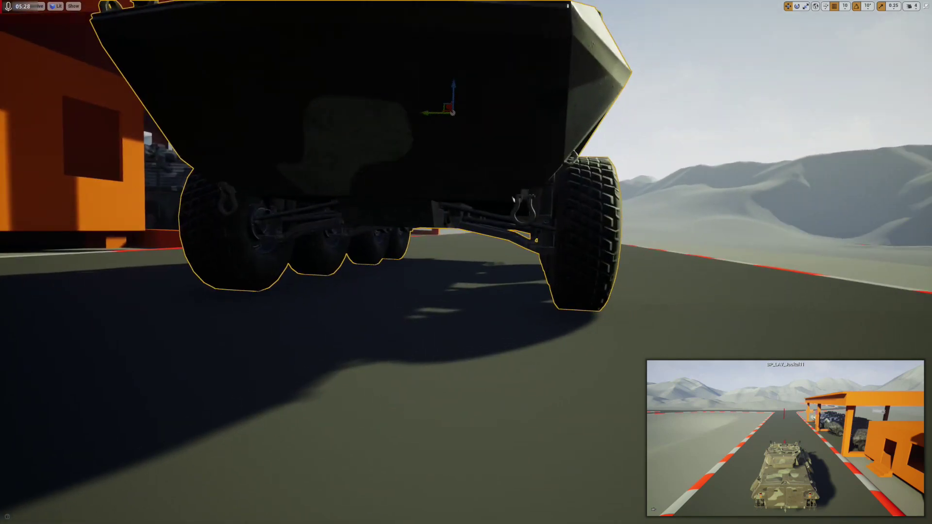
right_drag(554, 186, 555, 186)
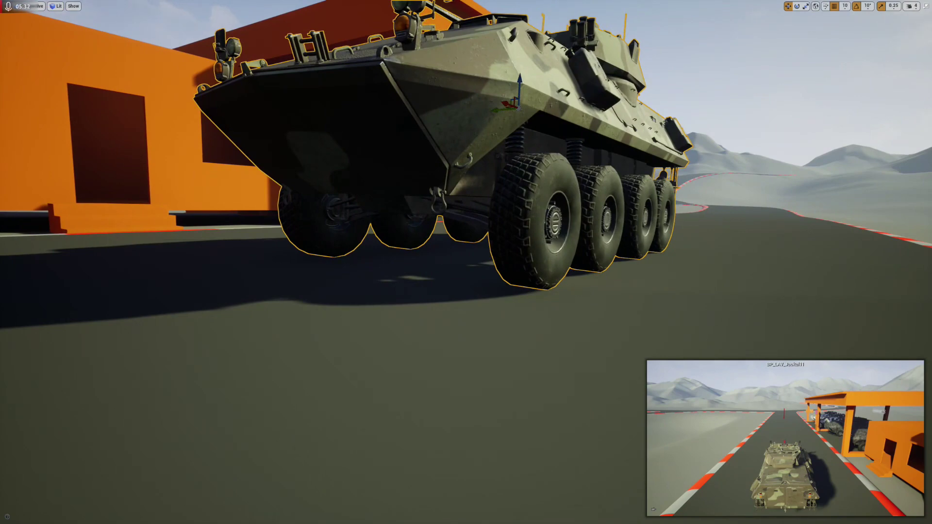
right_drag(555, 185, 555, 186)
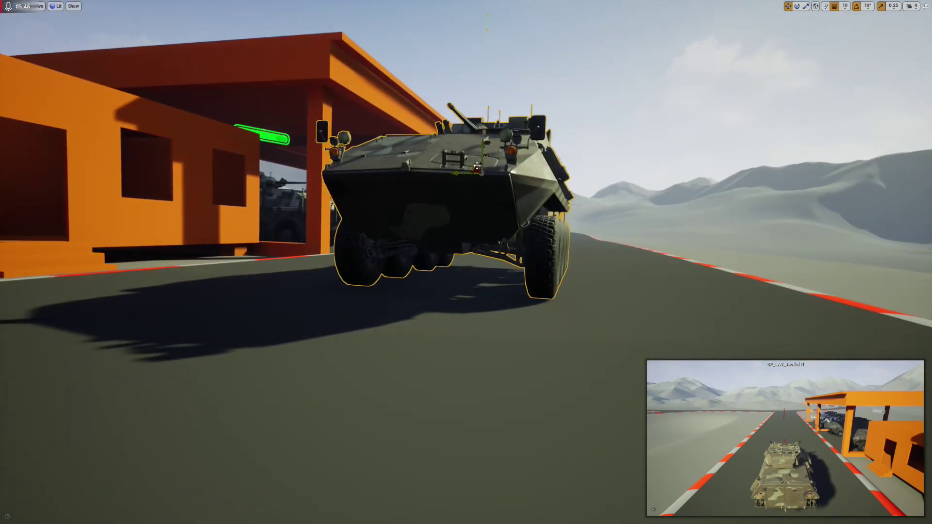
drag(477, 166, 483, 139)
right_drag(483, 140, 483, 75)
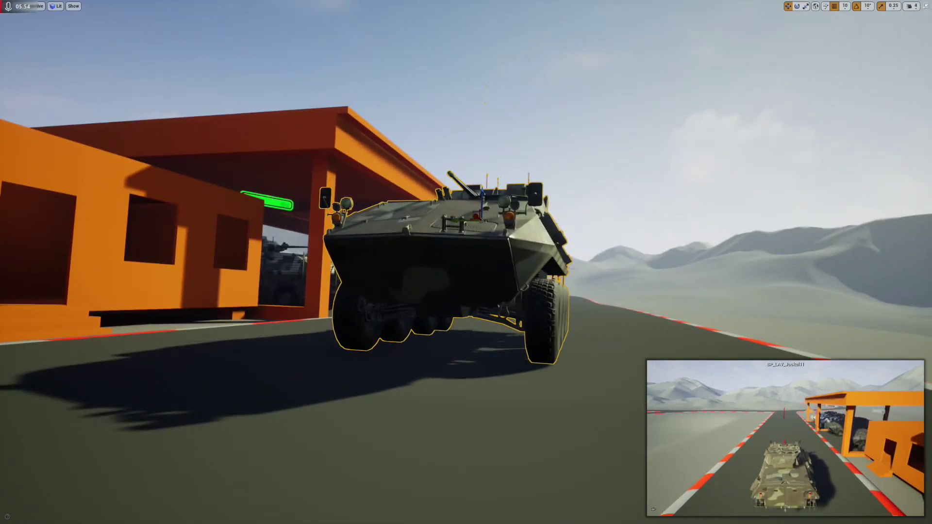
drag(479, 196, 484, 166)
drag(484, 126, 485, 218)
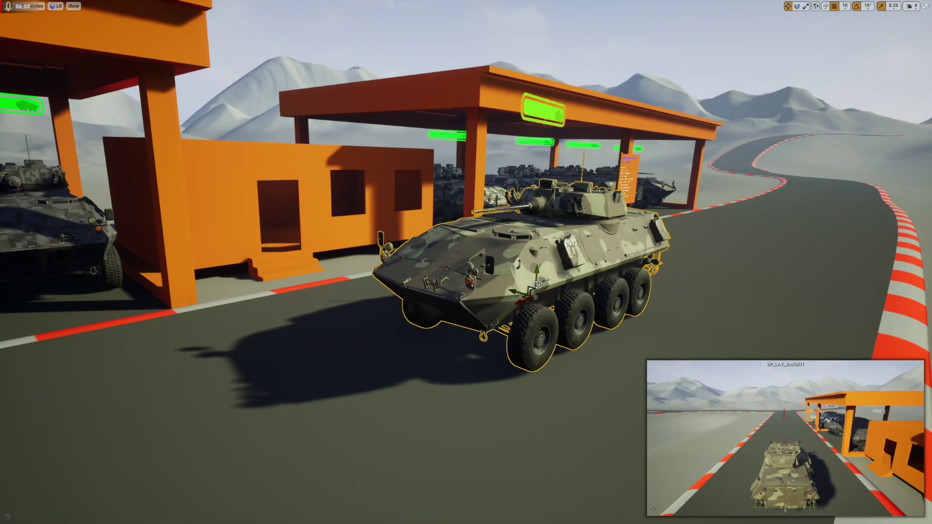
drag(536, 285, 549, 145)
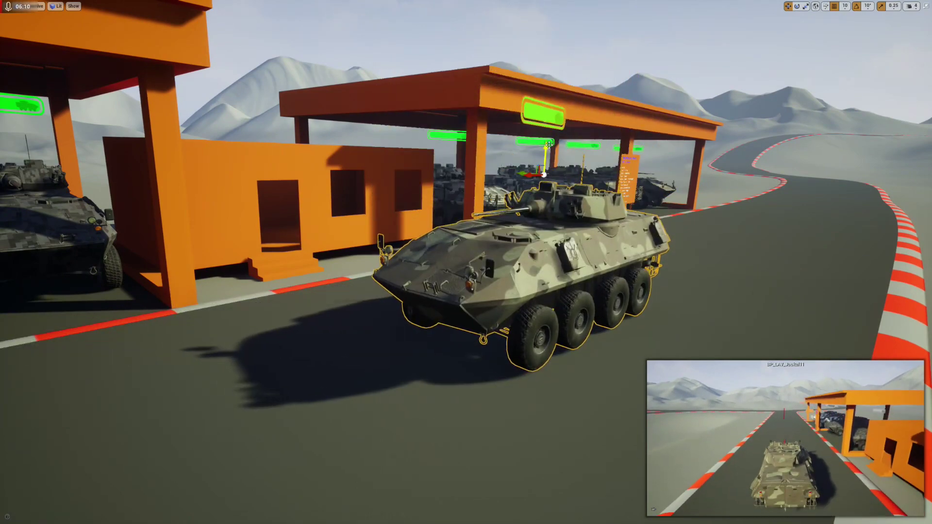
End the simulation and open the BP_LAV_Jackal blueprint of the vehicle on the track for editing
right_drag(566, 255, 680, 282)
key(alt+s)
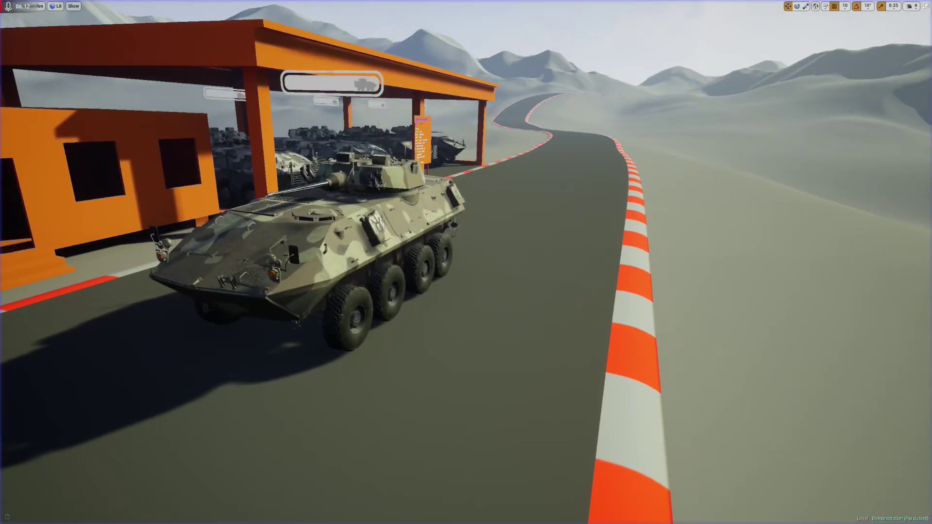
right_drag(546, 268, 545, 268)
key(F11)
right_click(517, 187)
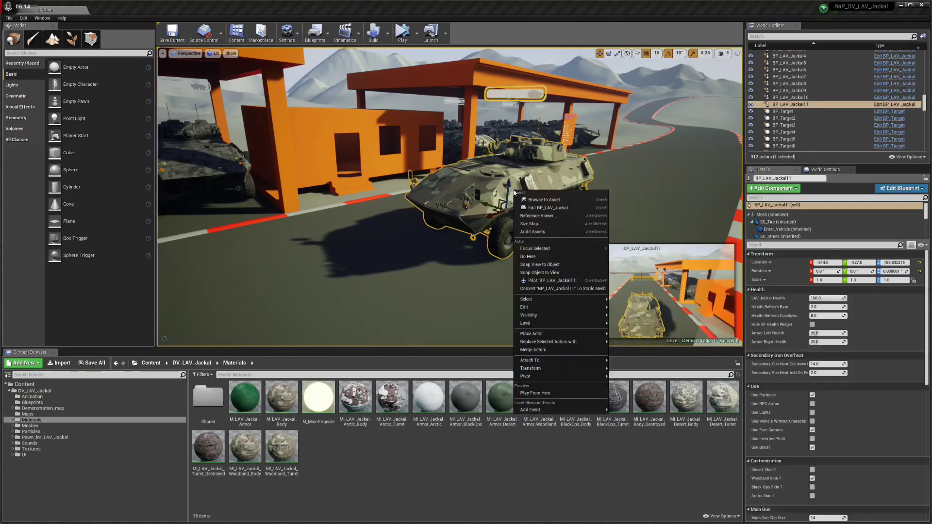
click(555, 210)
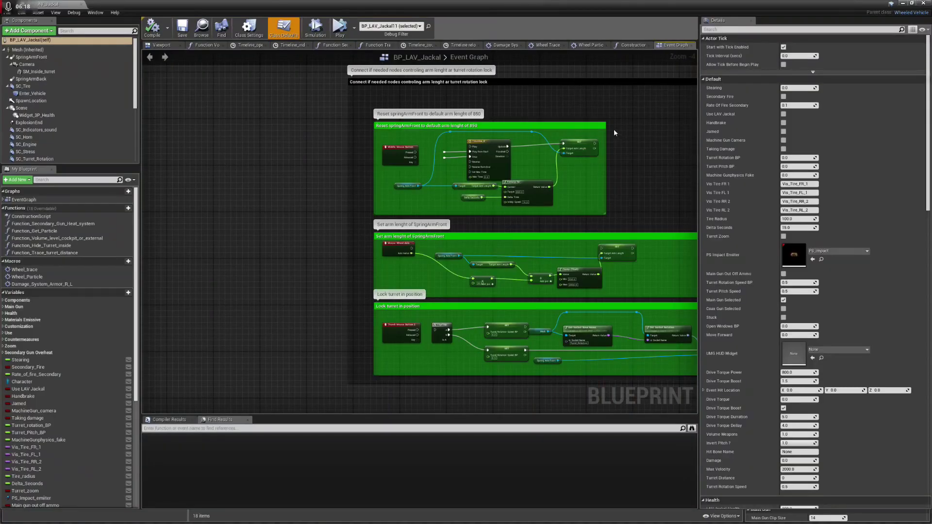
Examine the Event Tick, its Delta Seconds setter and the Sequence node in the Event Graph
scroll(614, 132, down, 5)
right_drag(624, 301, 443, 223)
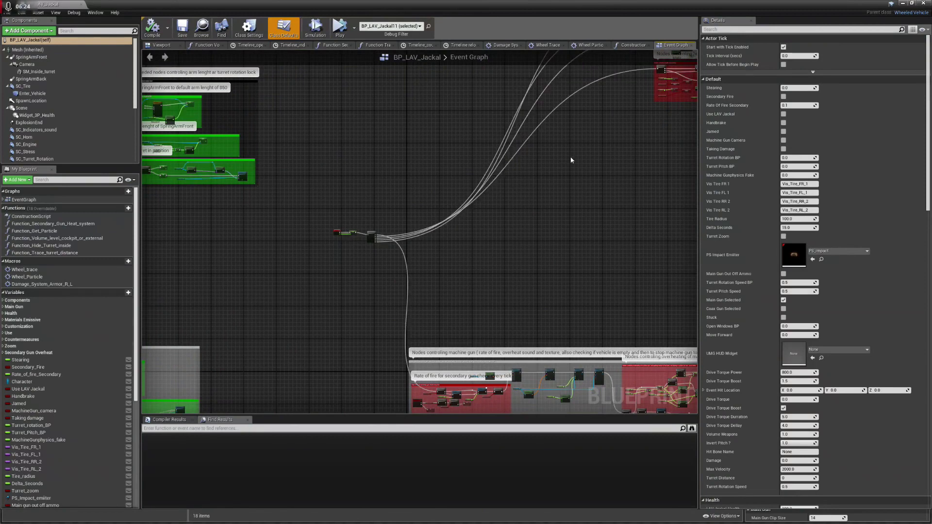
right_drag(571, 160, 408, 268)
right_drag(206, 345, 387, 270)
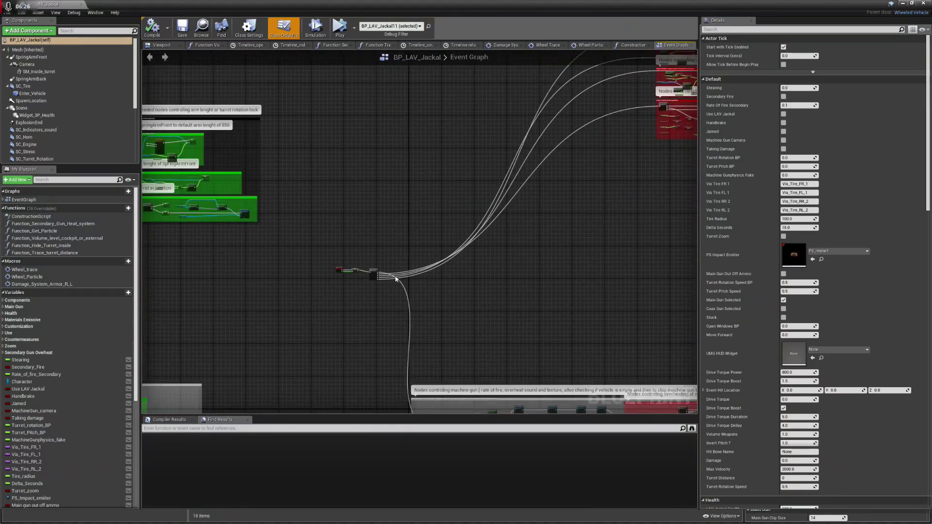
scroll(387, 271, up, 5)
scroll(304, 292, up, 4)
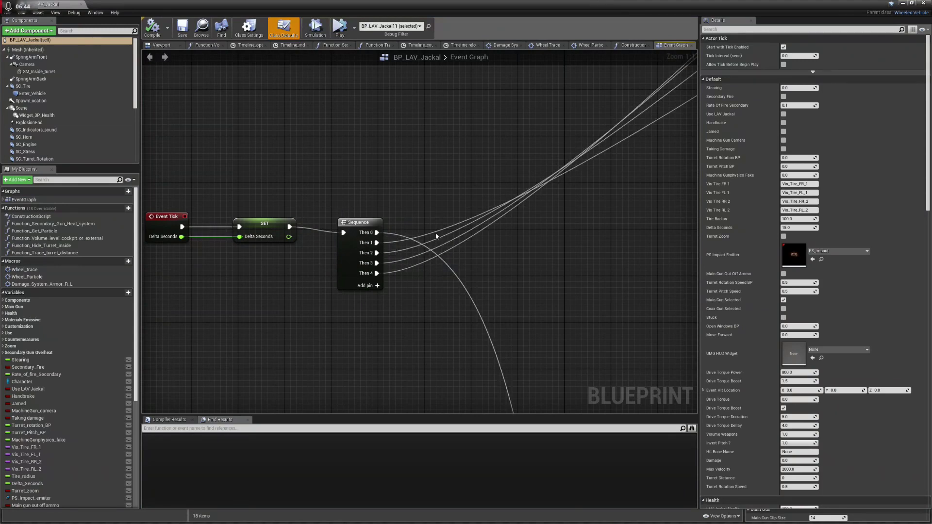
Follow the wires leaving the Sequence node toward the commented node groups and return to the node
right_drag(553, 226, 376, 242)
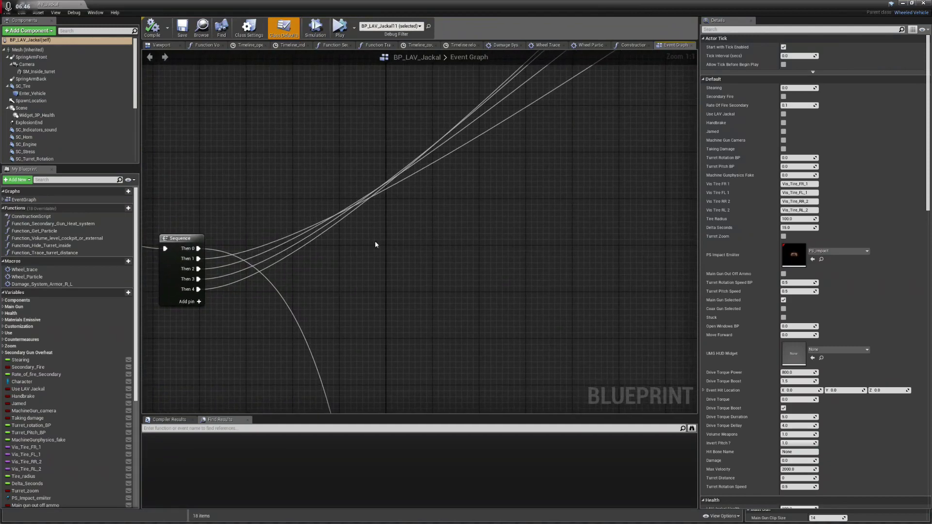
scroll(455, 221, down, 4)
right_drag(449, 222, 385, 271)
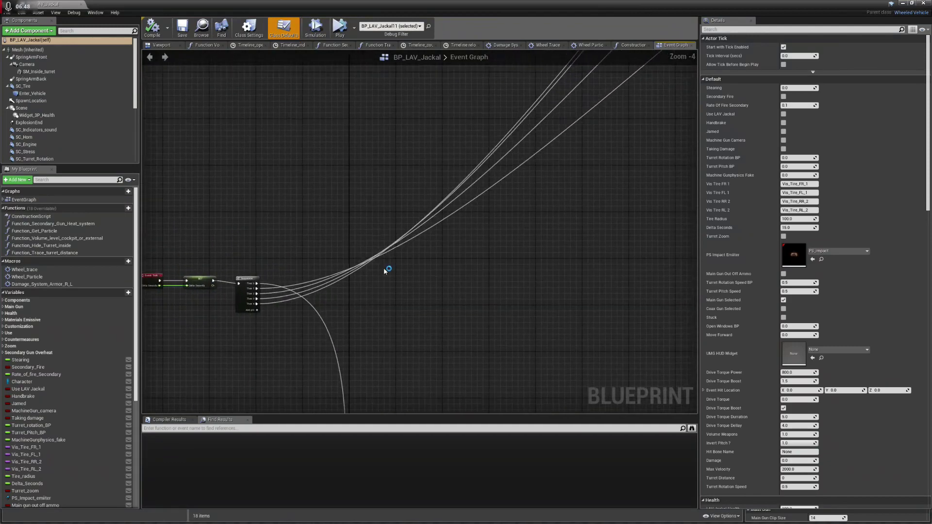
scroll(384, 268, down, 5)
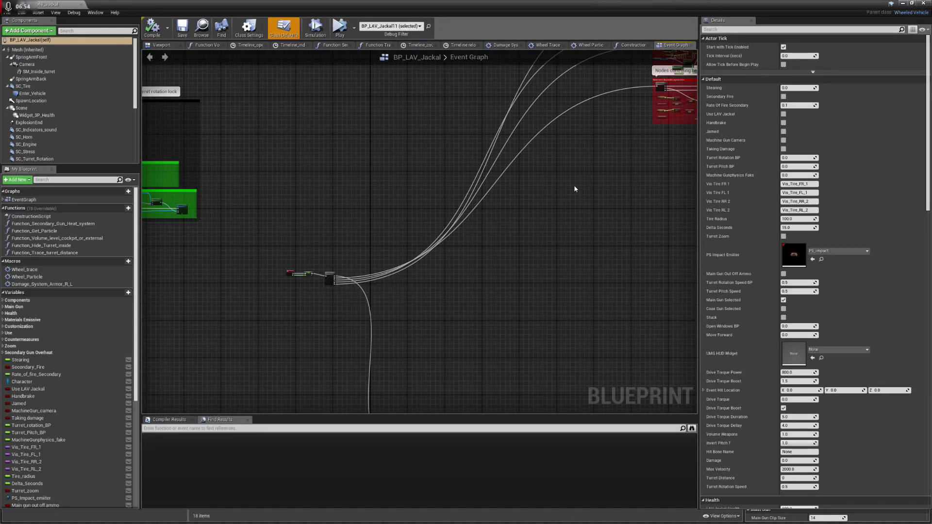
scroll(568, 187, up, 2)
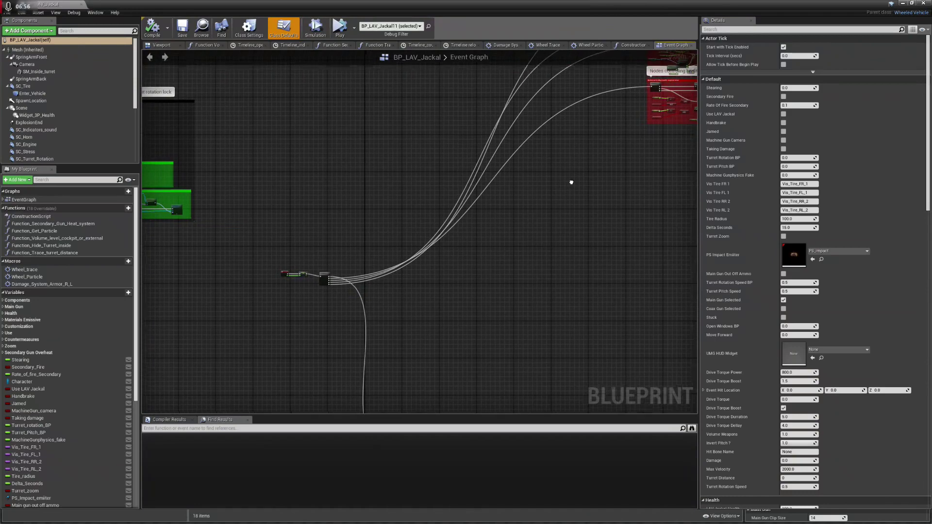
right_drag(571, 183, 330, 374)
scroll(474, 212, up, 3)
right_drag(481, 259, 510, 148)
scroll(338, 248, down, 4)
right_drag(337, 248, 609, 97)
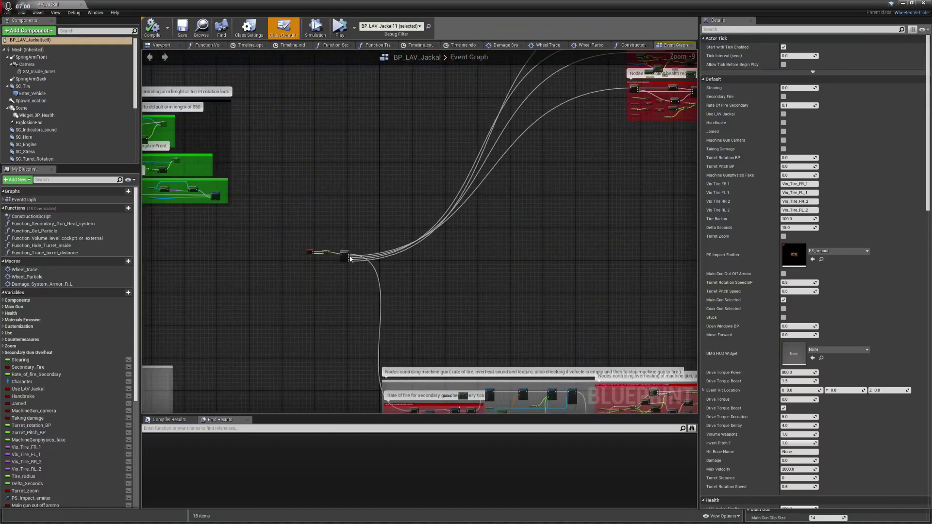
Trace the Sequence outputs to the secondary gun's rate-of-fire nodes and the health regeneration nodes
scroll(350, 258, up, 7)
drag(369, 265, 426, 313)
scroll(426, 312, down, 4)
right_drag(466, 310, 451, 140)
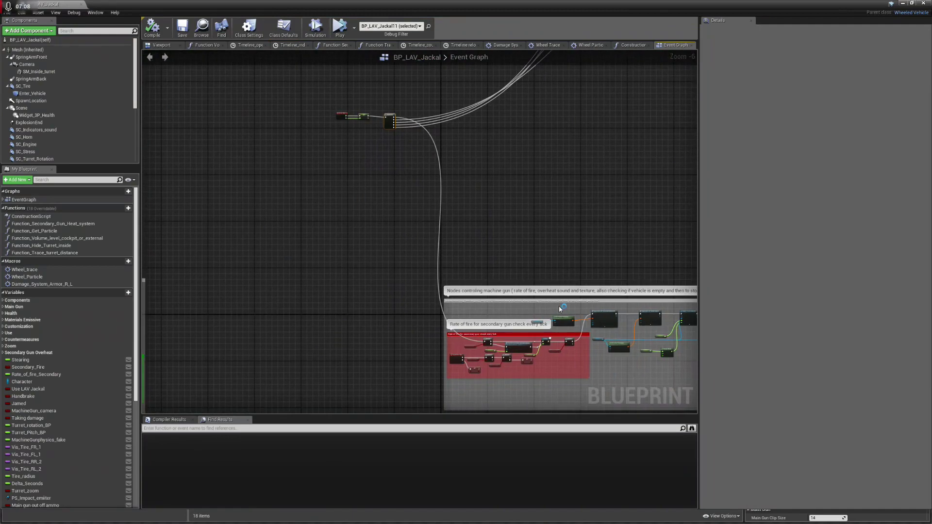
right_drag(644, 123, 390, 358)
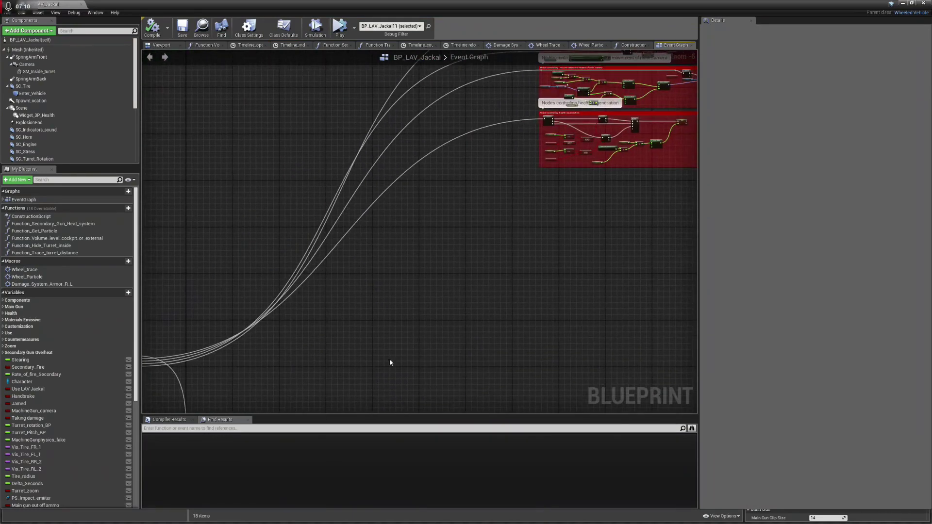
Examine the tick node groups for health regeneration, main camera movement, flipped-vehicle check and turret tracing distance
right_drag(569, 139, 432, 283)
scroll(433, 282, up, 3)
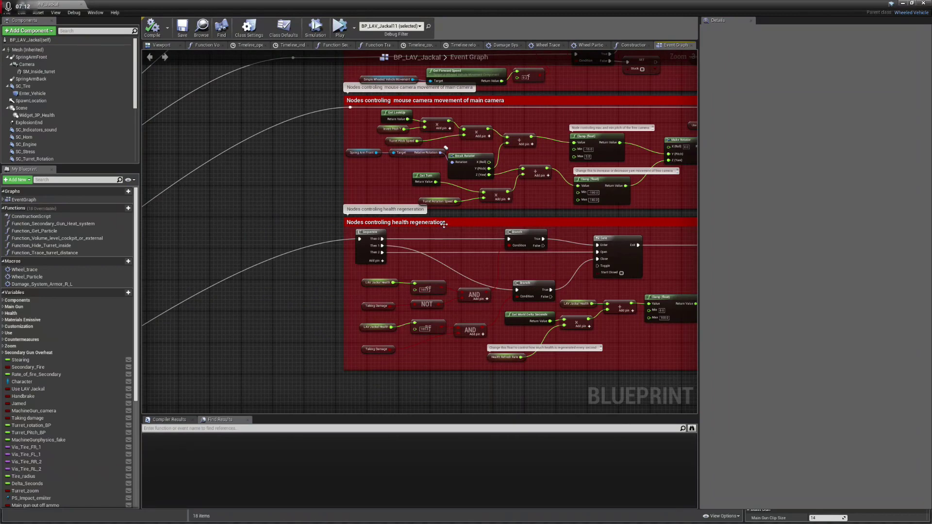
right_drag(444, 225, 389, 318)
right_drag(451, 211, 436, 239)
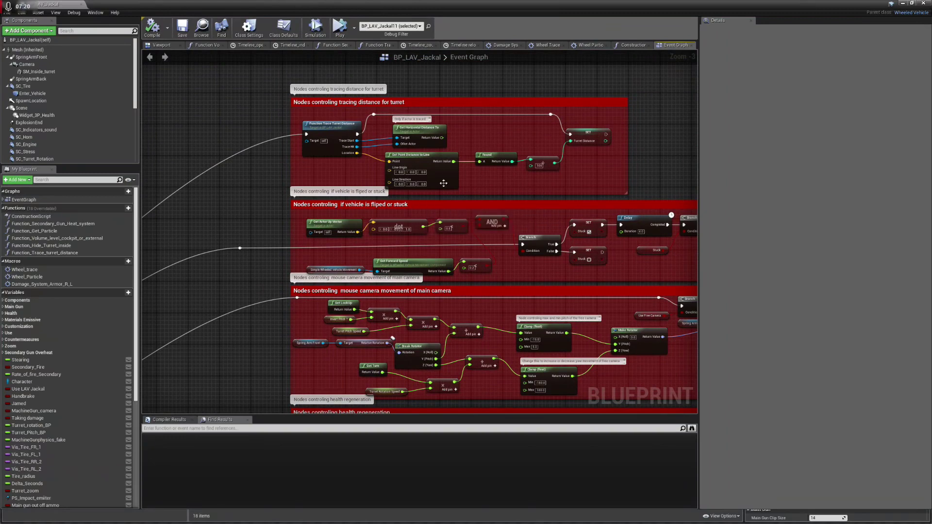
scroll(413, 131, down, 3)
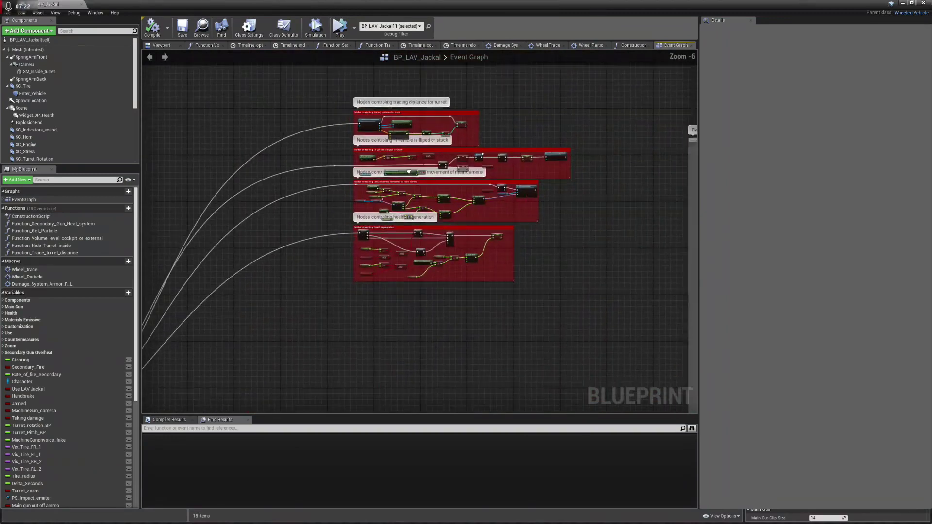
Highlight the four red tick node groups together and compare them with the machine gun groups
drag(309, 88, 631, 334)
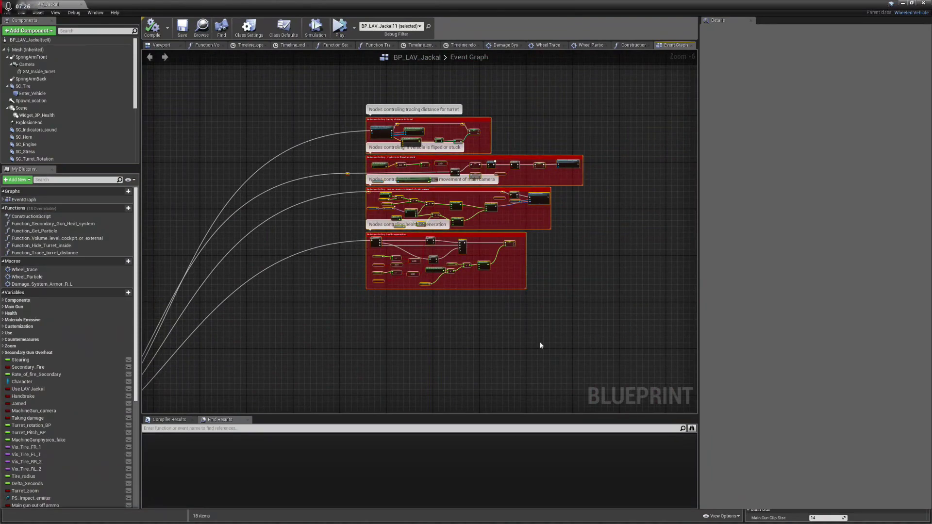
right_drag(540, 342, 524, 132)
scroll(520, 141, down, 3)
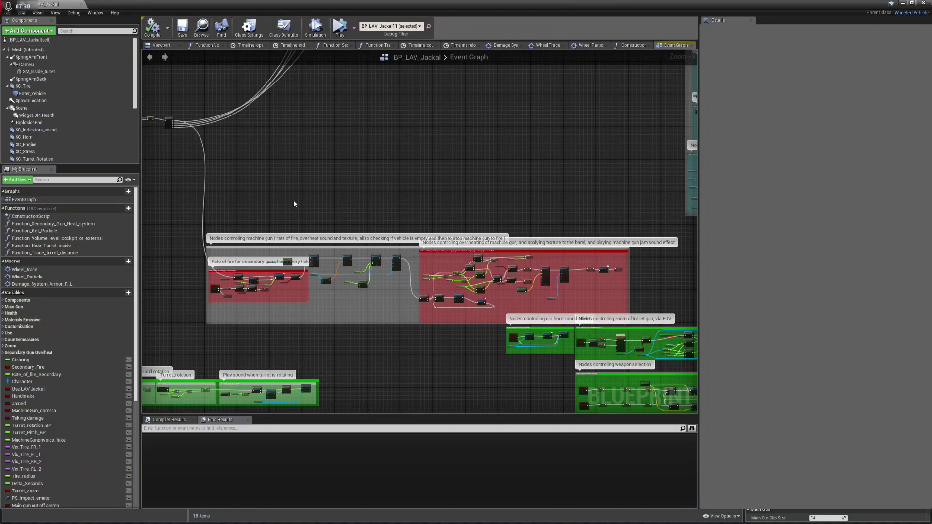
key(Home)
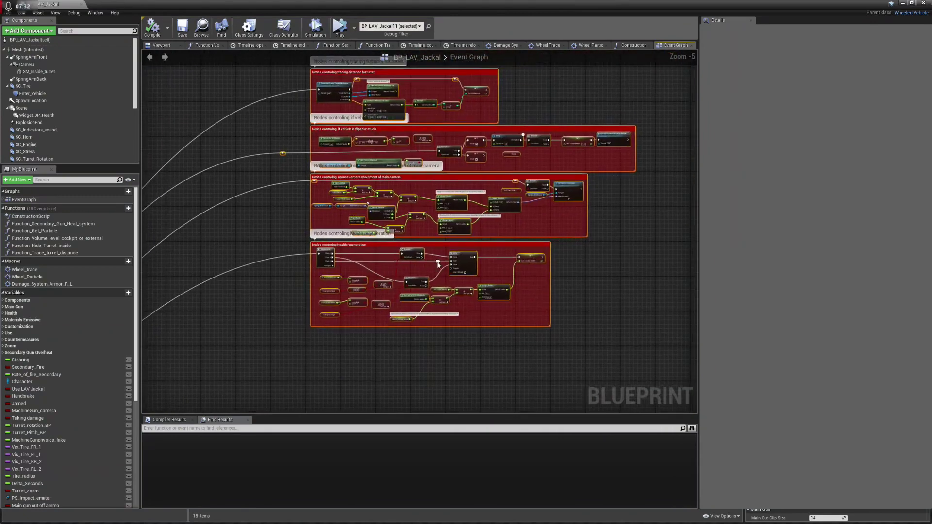
scroll(243, 207, down, 3)
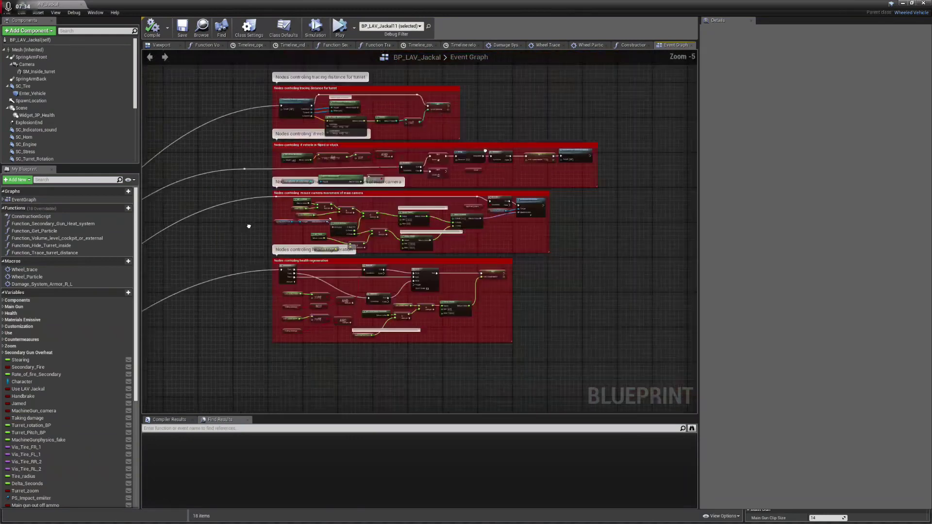
Follow the wires back to Event Tick and inspect the Sequence node's Then 0 to Then 4 outputs
right_drag(340, 266, 509, 140)
right_drag(320, 277, 551, 177)
scroll(551, 177, down, 1)
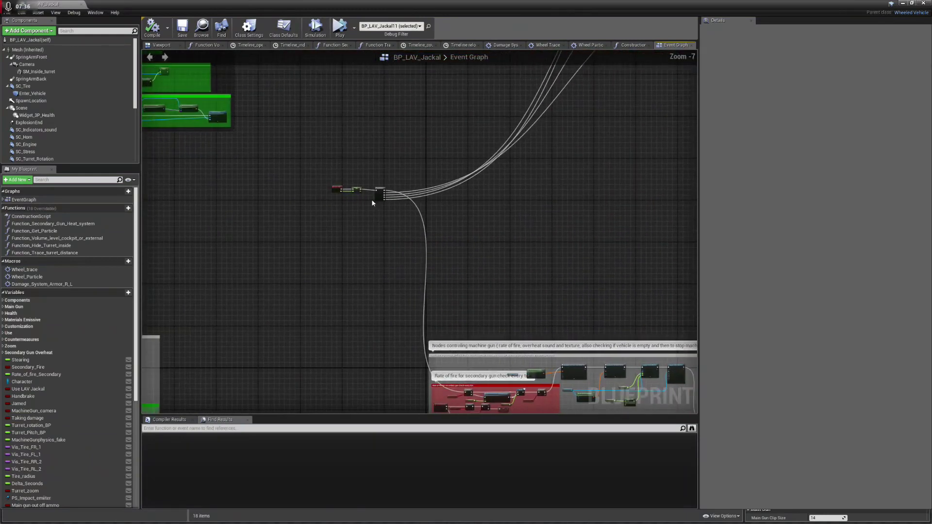
scroll(374, 198, up, 7)
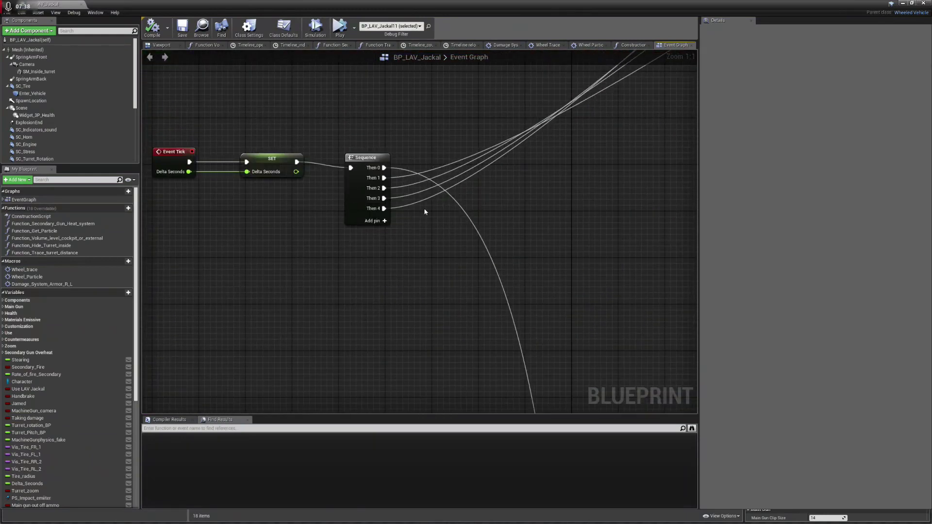
scroll(382, 314, down, 5)
scroll(424, 263, up, 5)
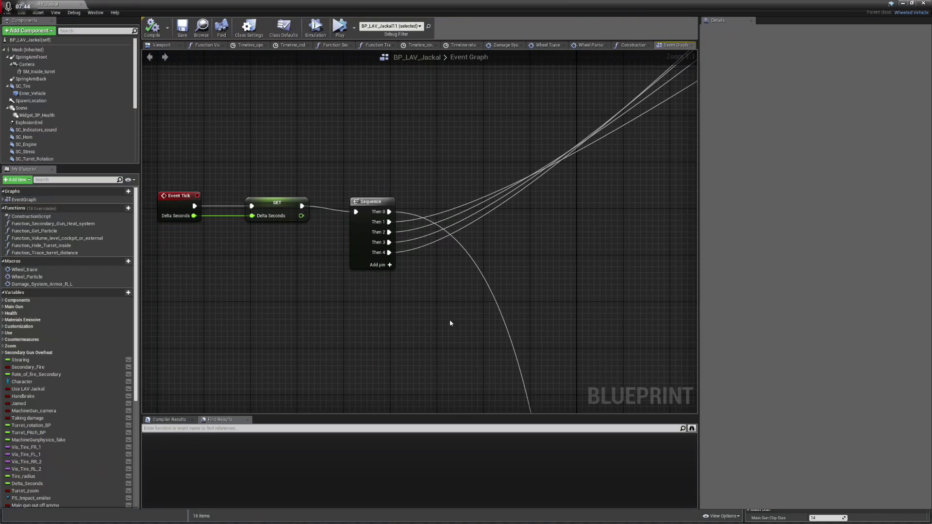
Survey the node groups outside the tick wiring for vehicle movement, camera switching, crashes and the damage system
scroll(450, 323, down, 12)
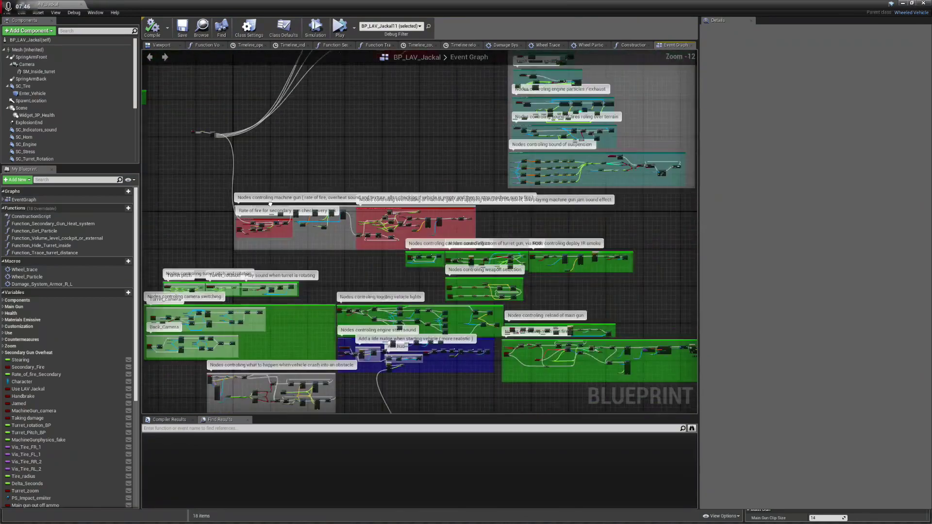
right_drag(270, 204, 529, 171)
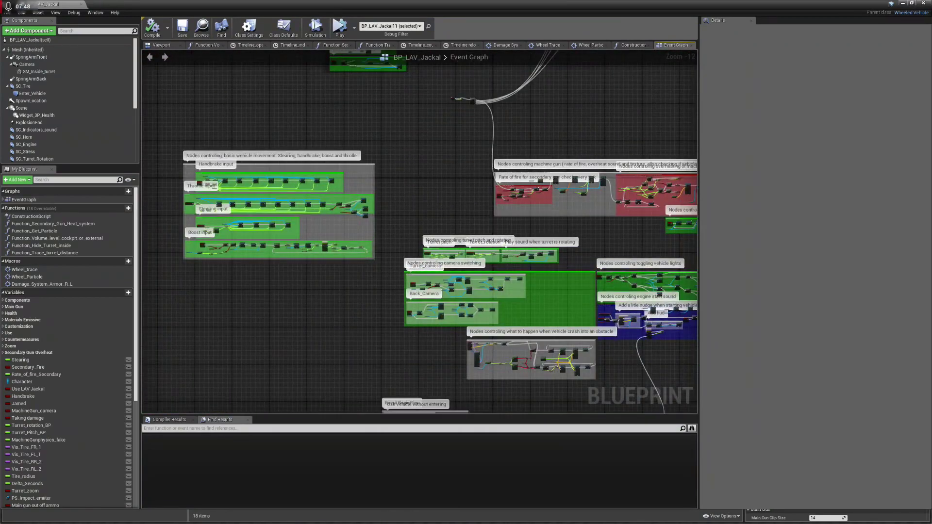
right_drag(414, 330, 370, 145)
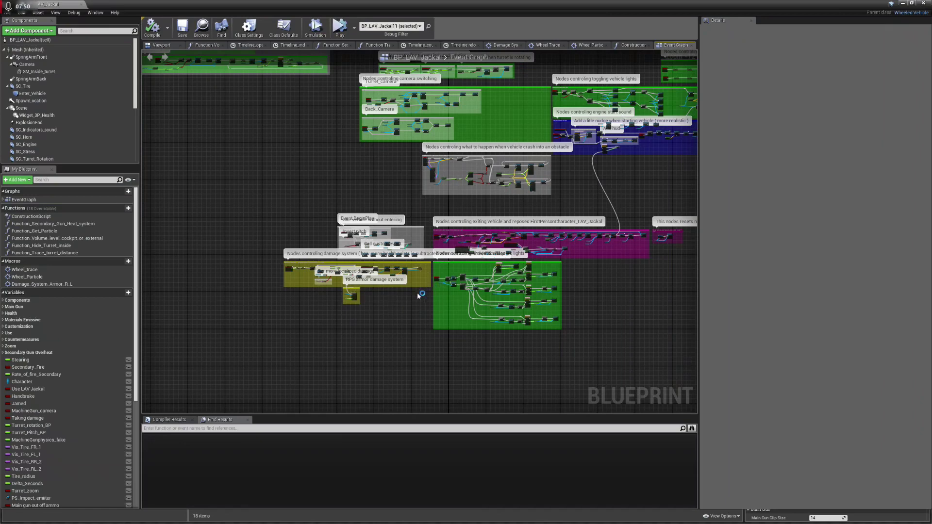
scroll(345, 296, up, 5)
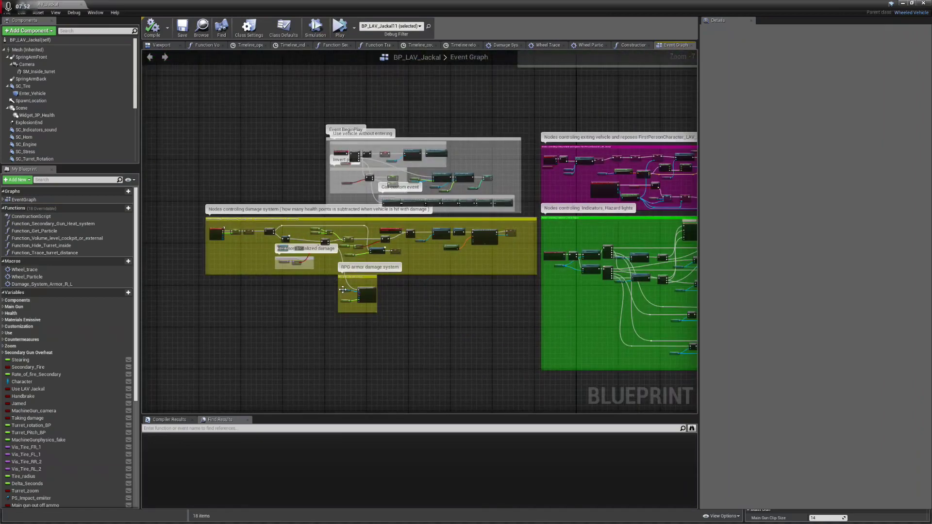
scroll(349, 290, down, 5)
right_drag(310, 131, 318, 262)
right_drag(324, 193, 460, 329)
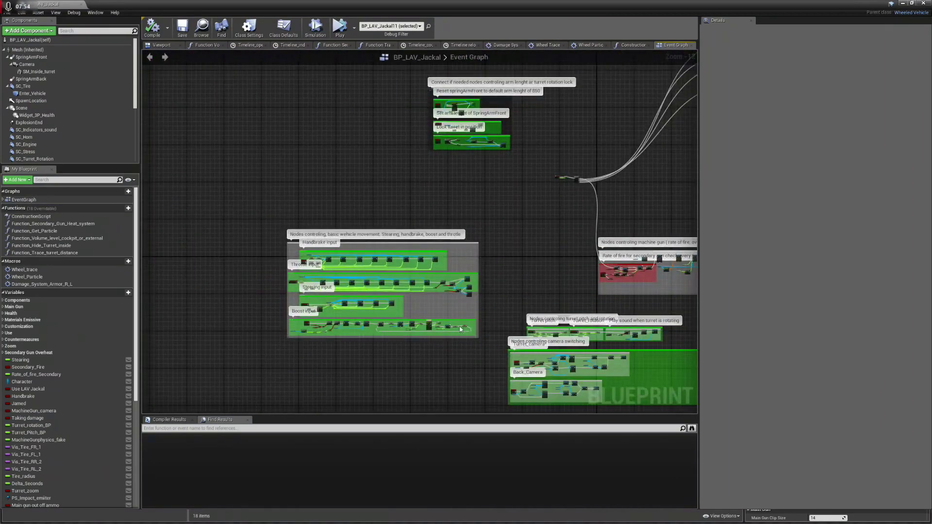
Inspect the optional node groups for the spring arm length and turret rotation lock
right_drag(523, 188, 468, 250)
scroll(519, 266, up, 5)
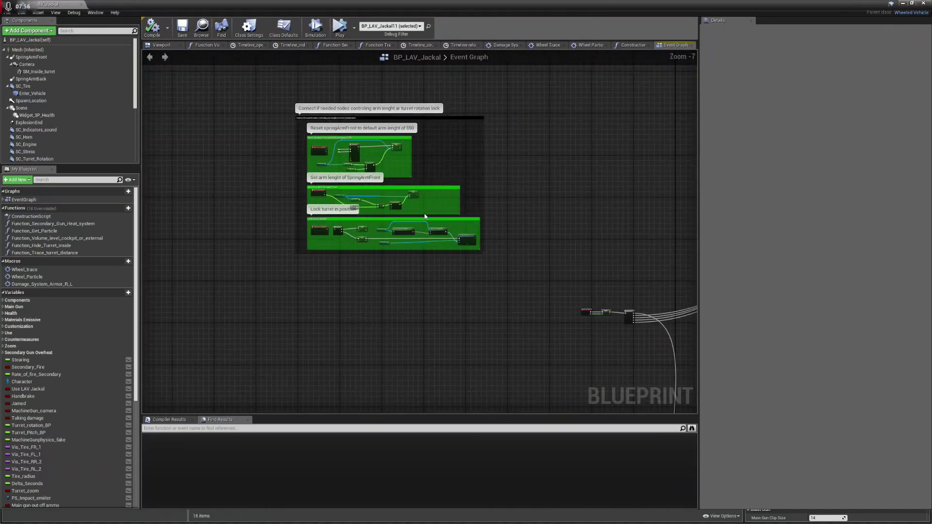
scroll(518, 265, down, 5)
right_drag(518, 266, 481, 173)
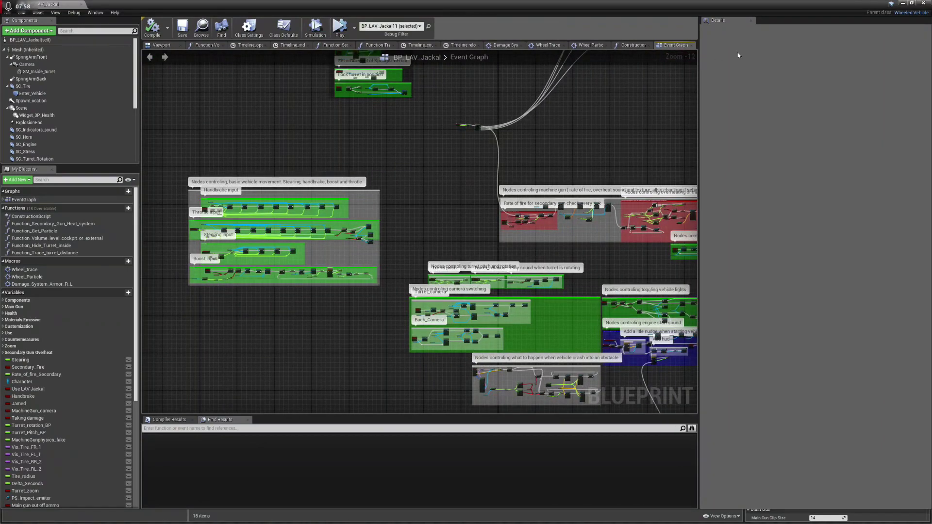
Survey the vehicle exit, engine, weapon and begin-play node groups and close the blueprint editor
right_drag(451, 250, 387, 112)
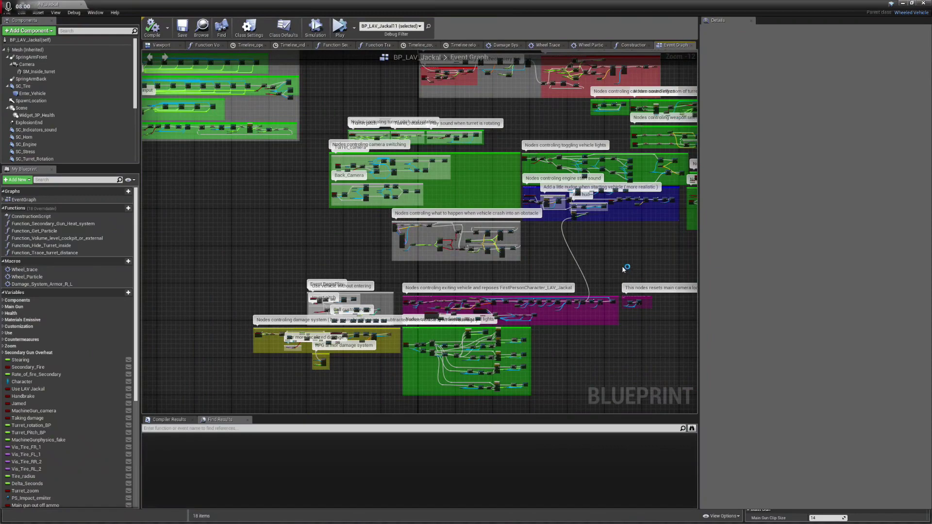
right_drag(624, 268, 457, 232)
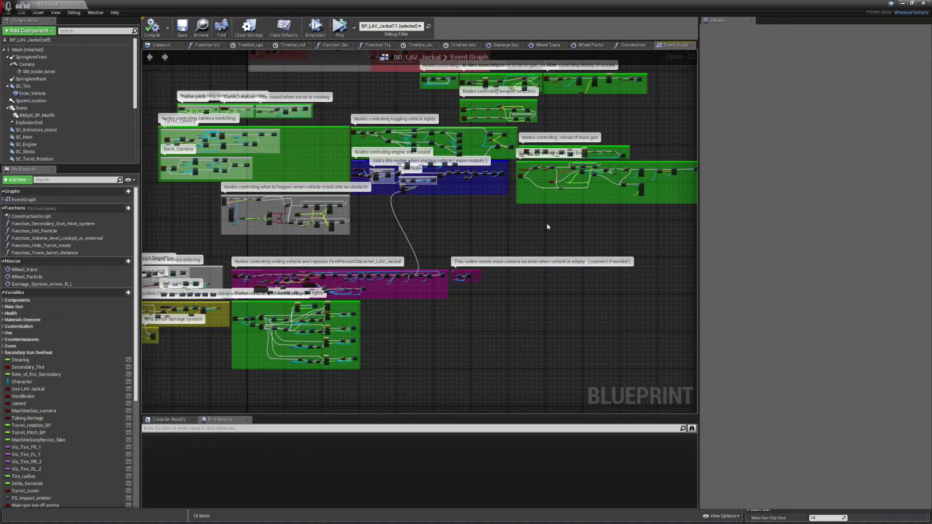
right_drag(547, 227, 393, 233)
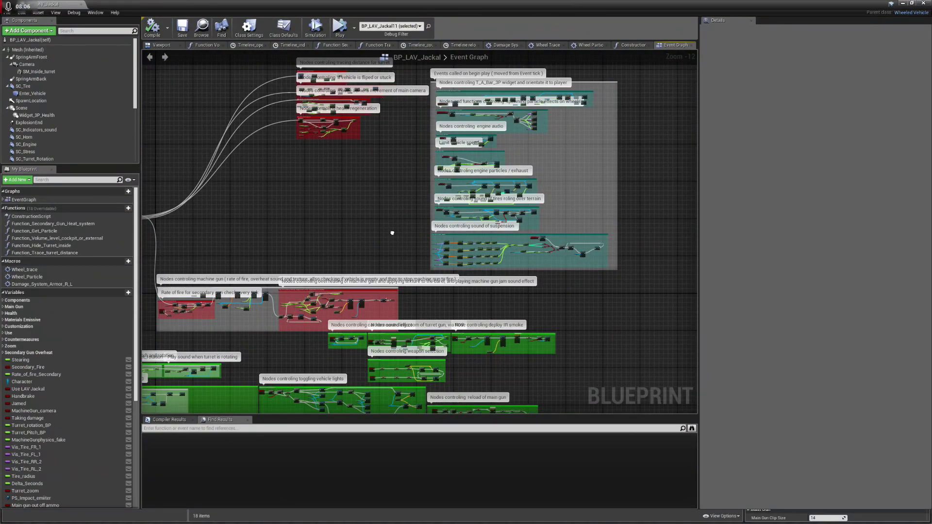
click(924, 4)
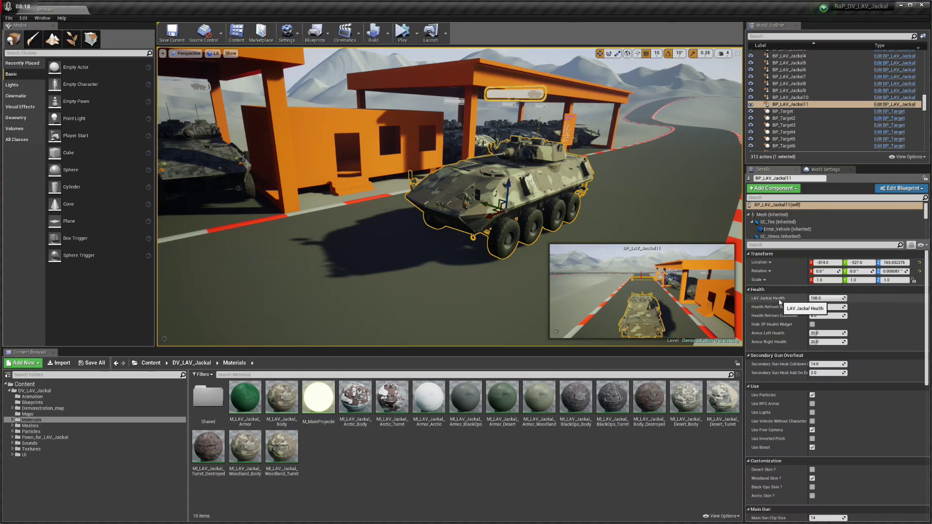
Set the selected vehicle's LAV Jackal Health to 10 and reset it to its default
click(825, 299)
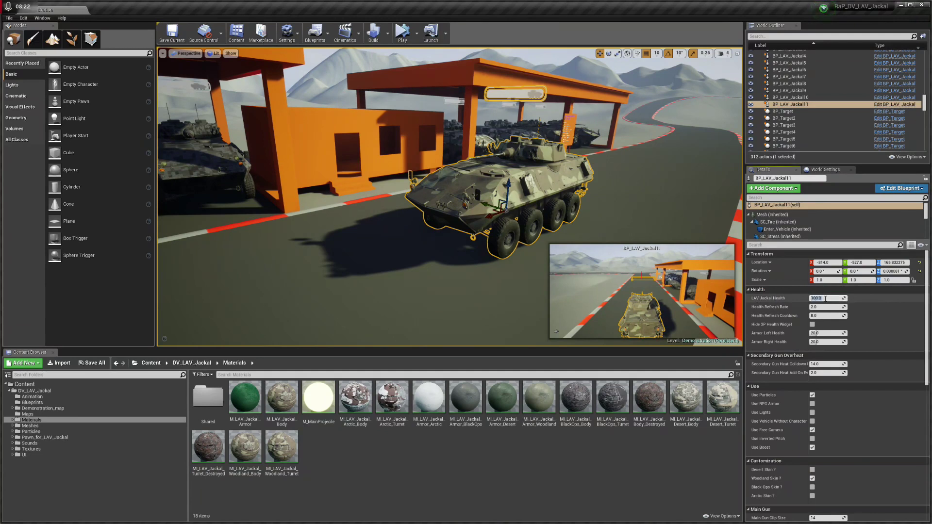
text(10)
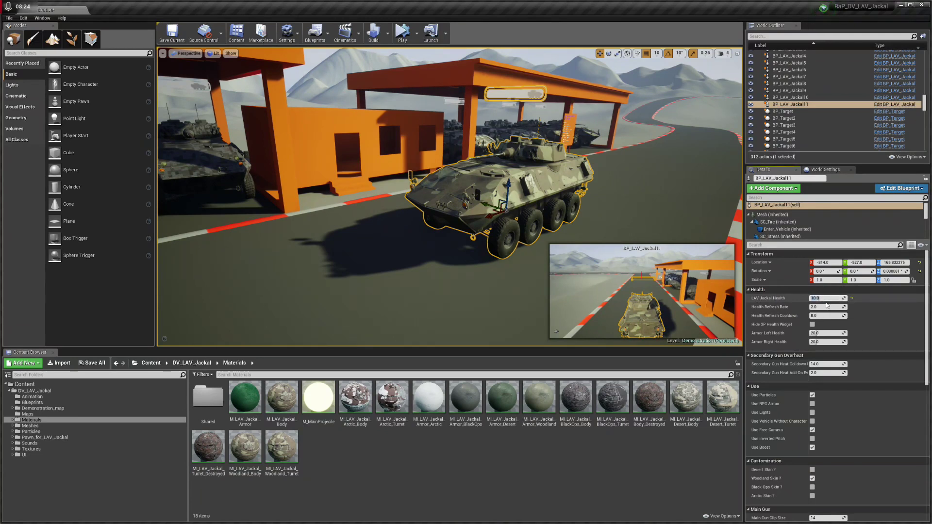
key(Return)
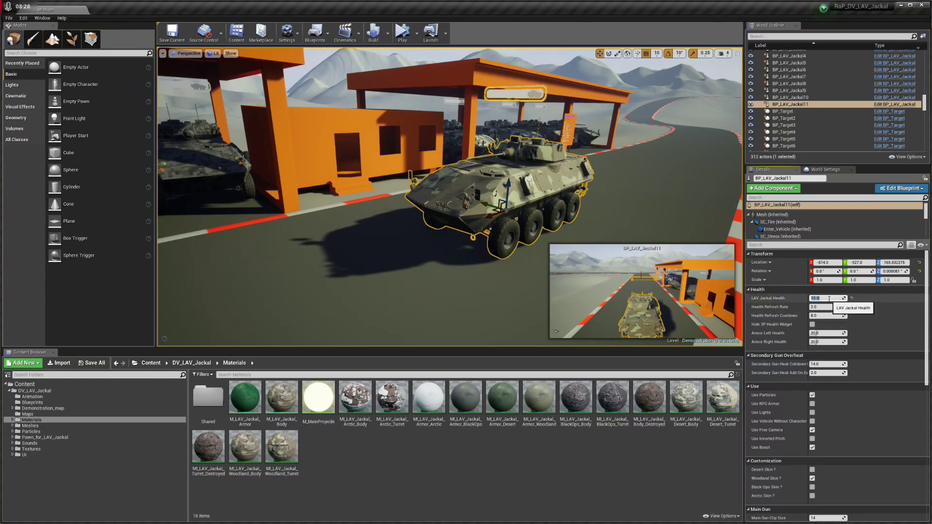
click(852, 299)
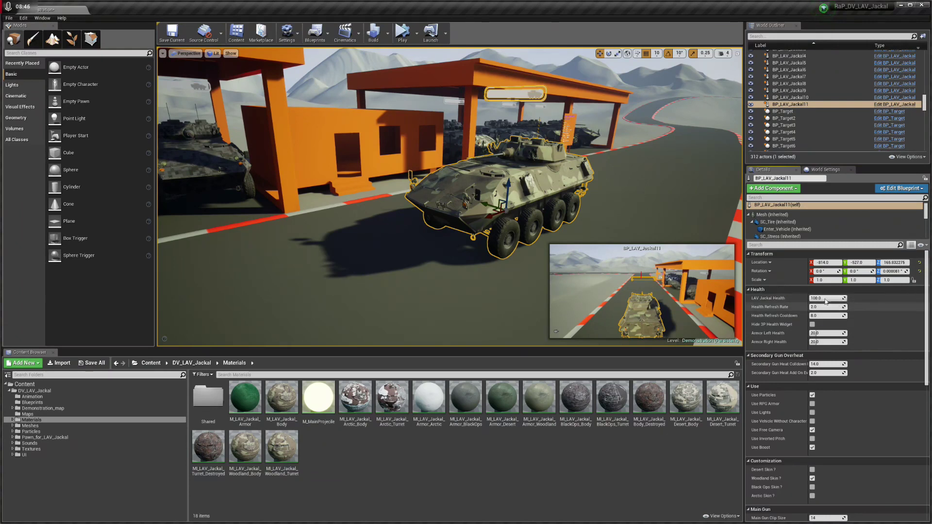
Toggle Hide 3P Health Widget on and off twice for the selected vehicle, ending with it disabled
click(814, 326)
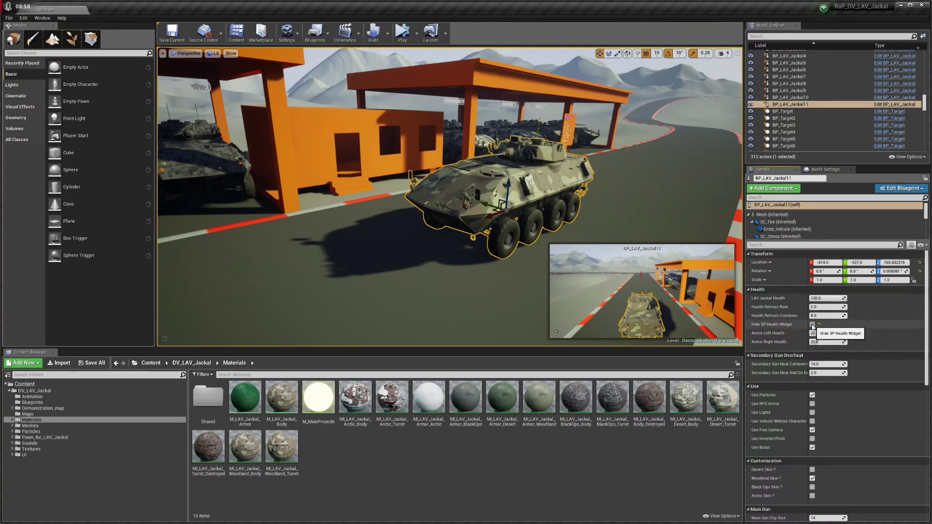
click(813, 325)
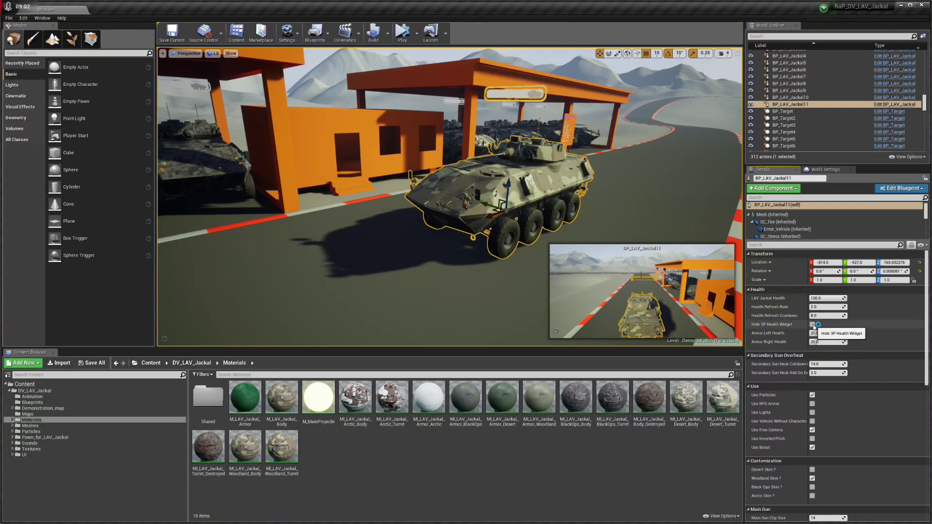
click(813, 325)
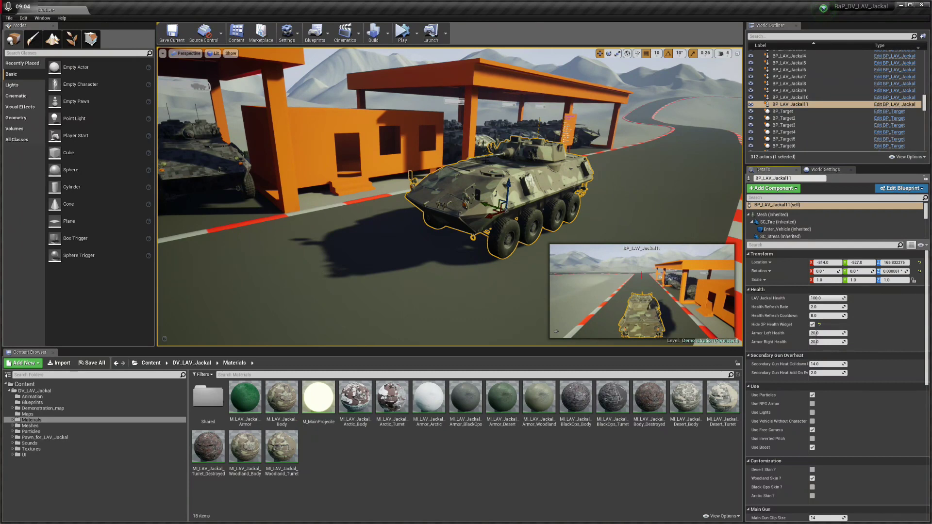
click(813, 325)
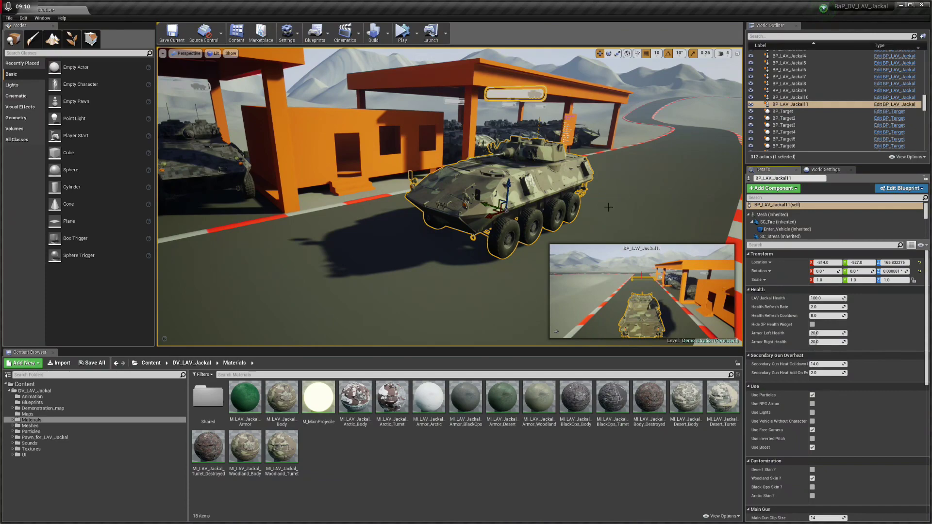
View the parked vehicle with the RPG armor addon under the shelter and return to the selected vehicle
key(w)
right_drag(547, 174, 512, 178)
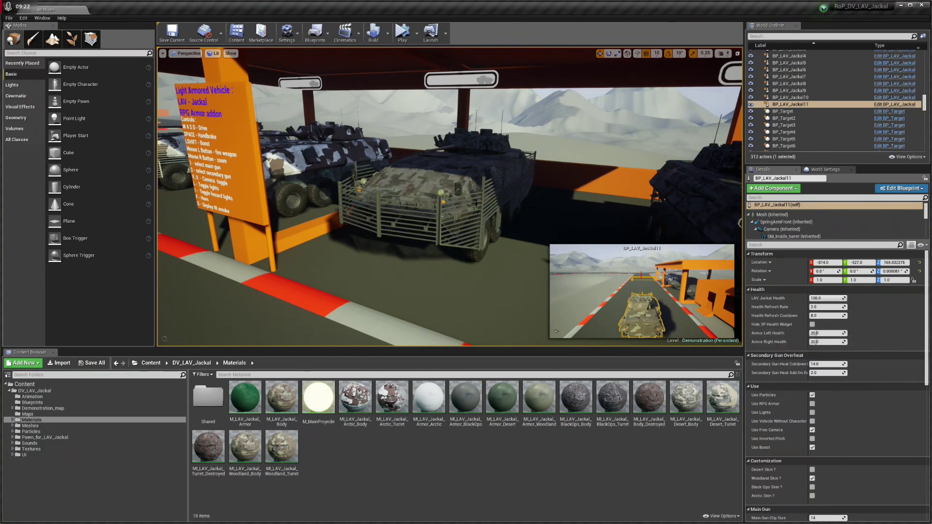
key(f)
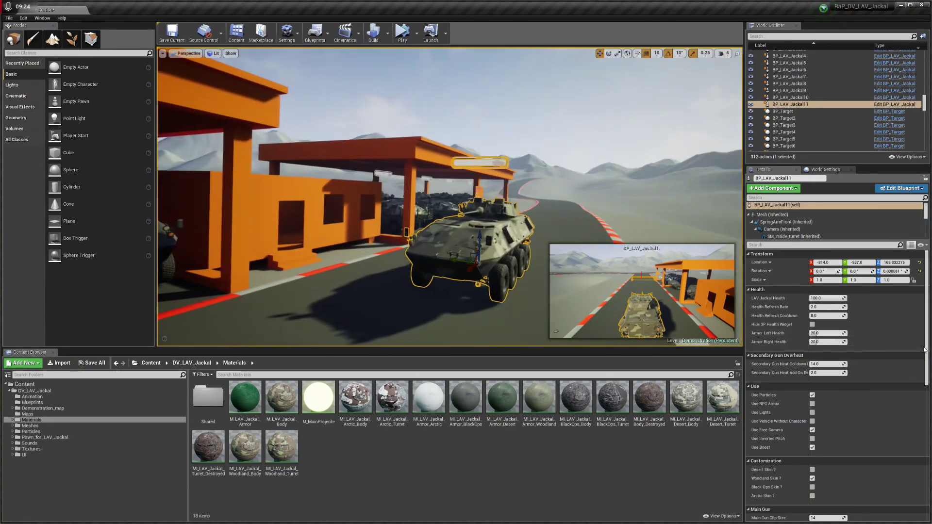
right_drag(621, 266, 621, 292)
key(w)
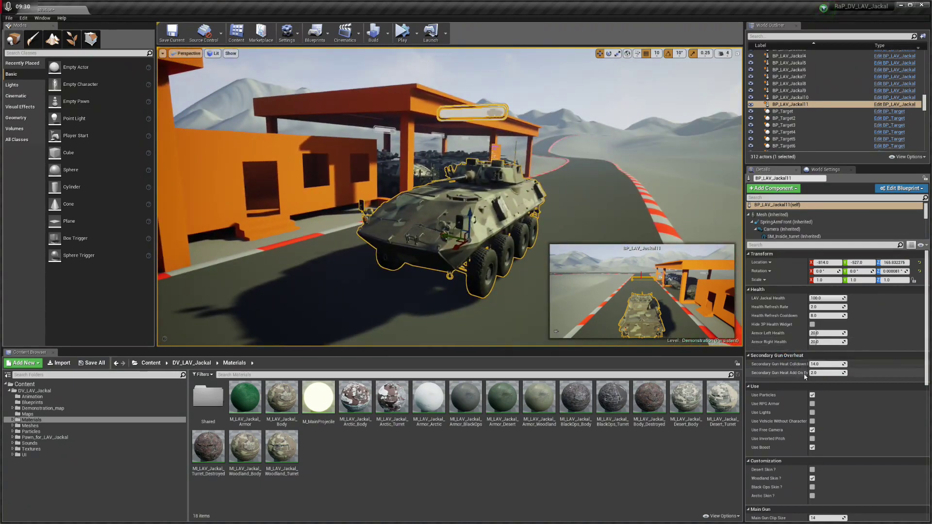
Widen the property name column and set Secondary Gun Heat Add On Every Bullet to 2.0
drag(808, 374, 821, 379)
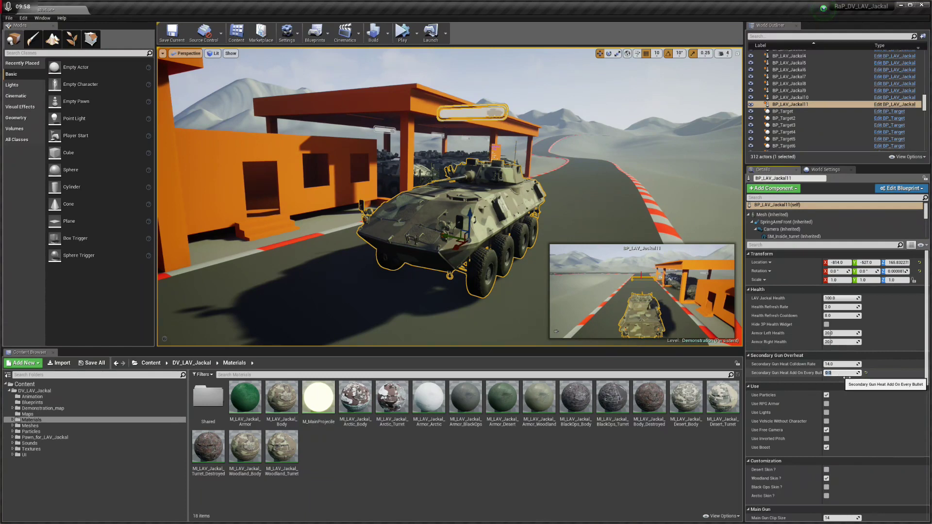
text(2)
key(Return)
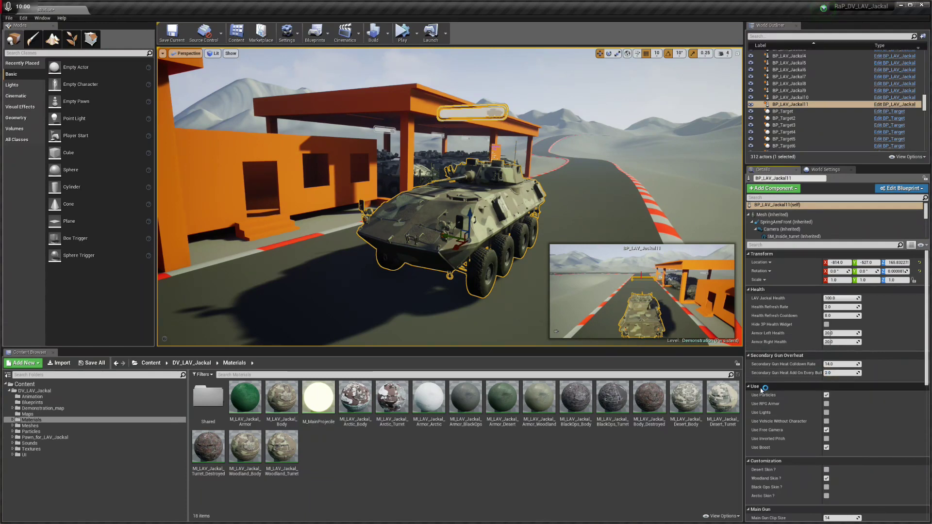
scroll(761, 390, down, 2)
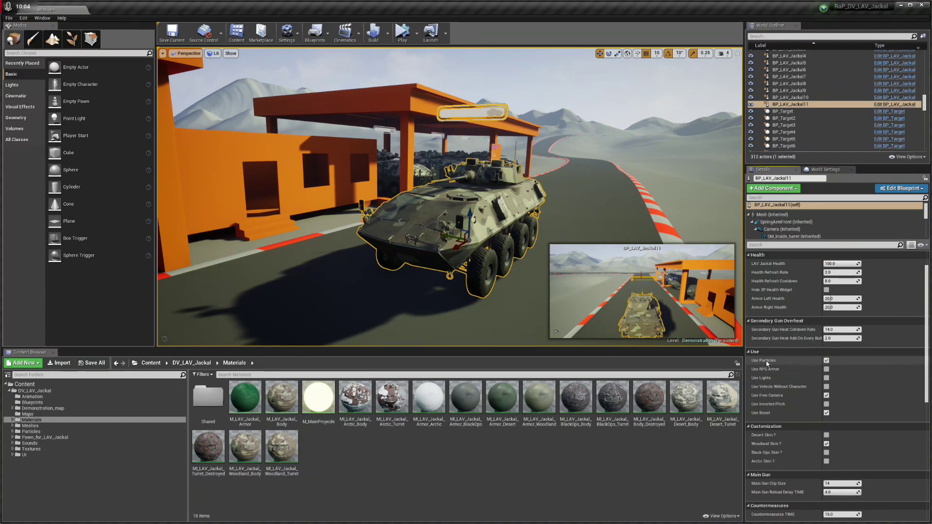
Turn Use Particles off and back on for the selected vehicle
right_drag(517, 250, 547, 255)
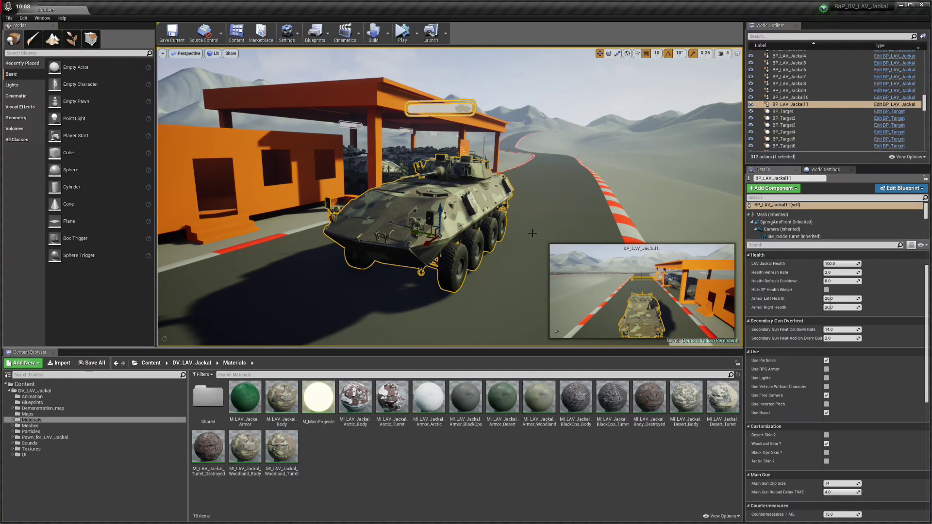
click(827, 361)
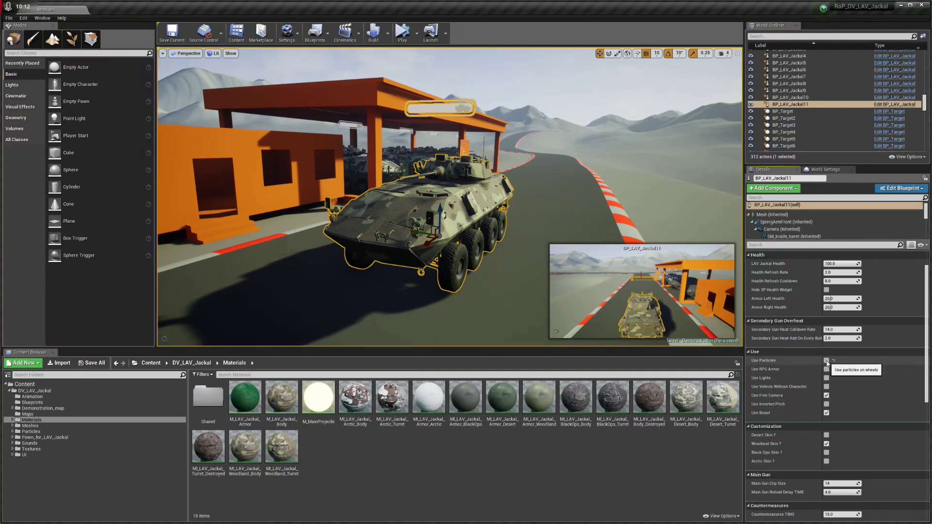
click(827, 361)
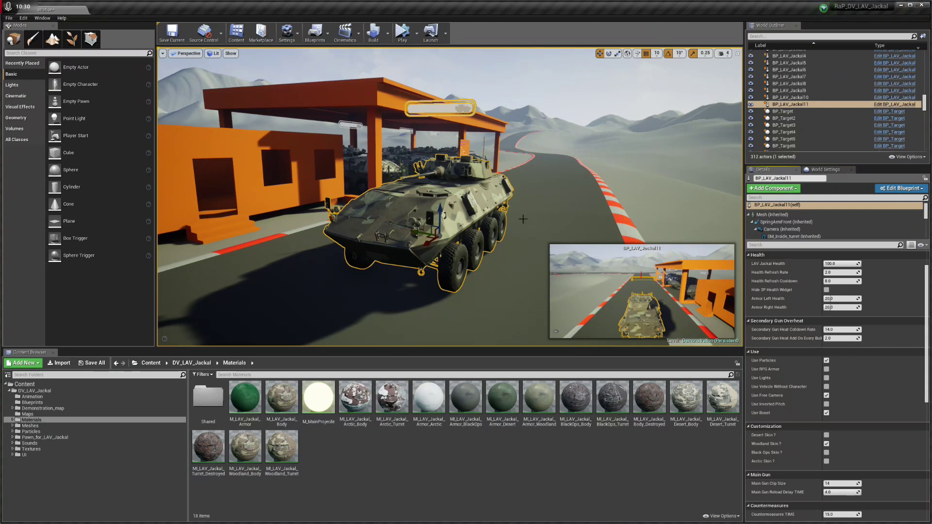
Enable Use RPG Armor on the selected vehicle, view the armor cage up close, and disable the option again
click(827, 370)
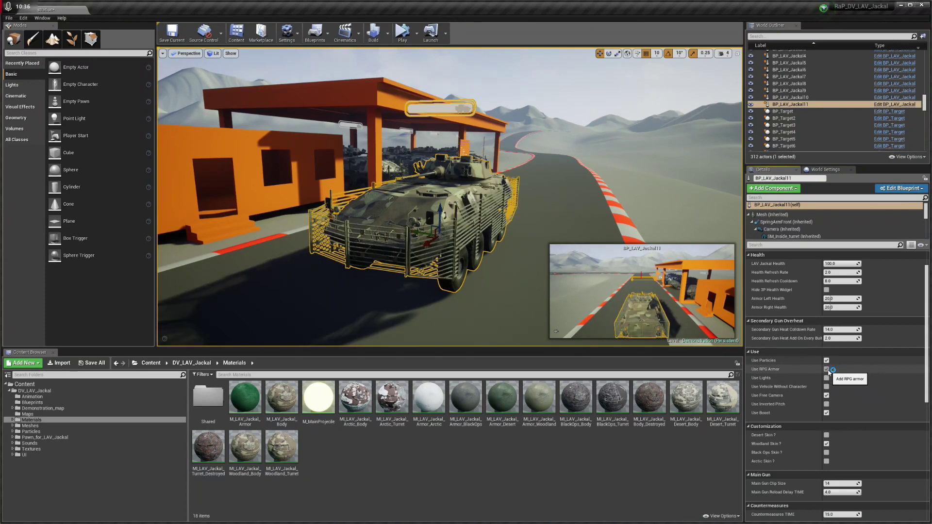
click(827, 370)
click(827, 369)
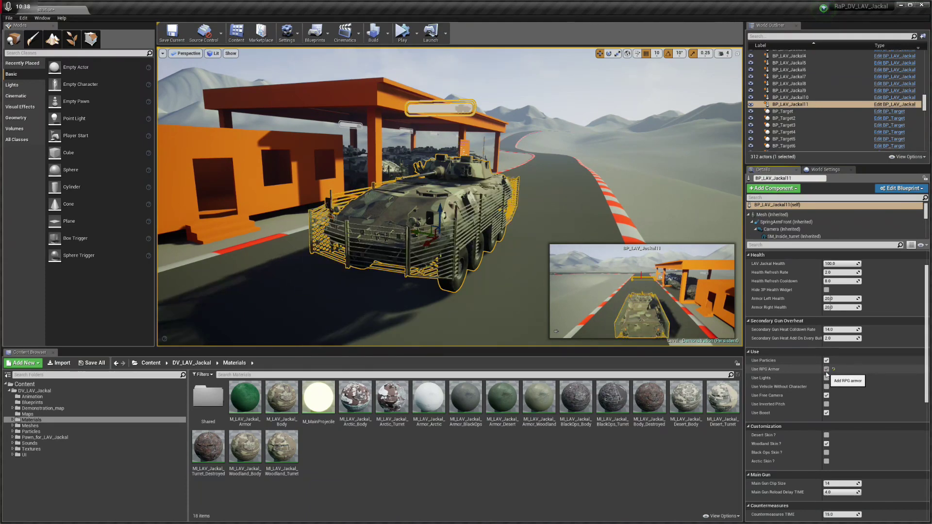
right_drag(449, 197, 314, 202)
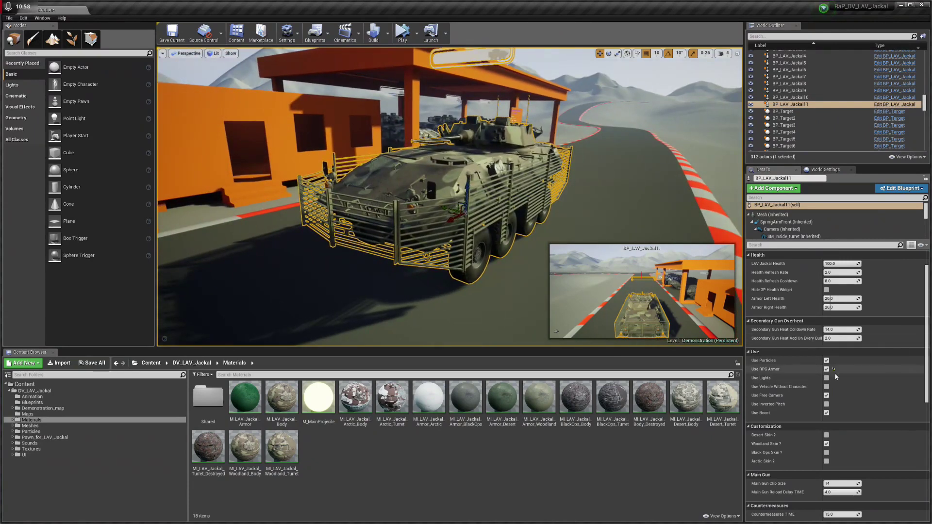
click(826, 369)
Toggle Use Lights on and off several times for the selected vehicle, ending with it disabled
click(826, 377)
click(827, 377)
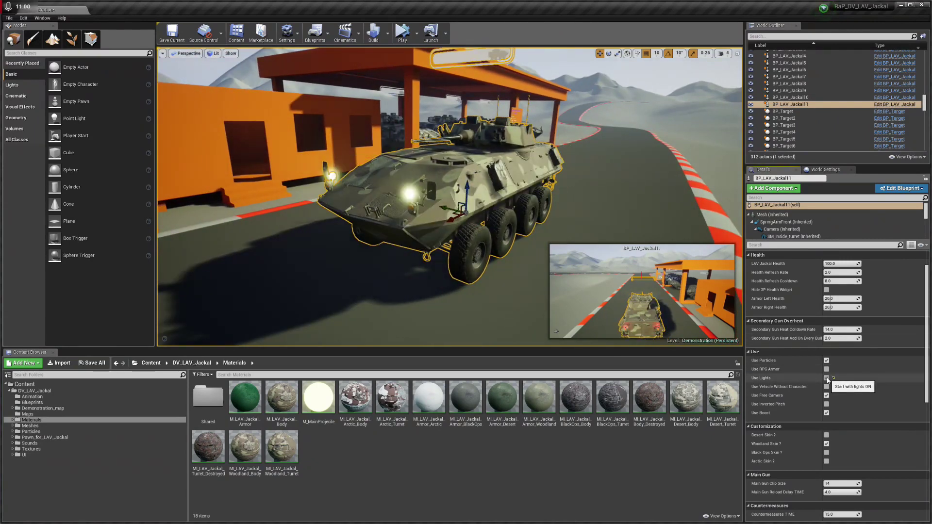
click(826, 378)
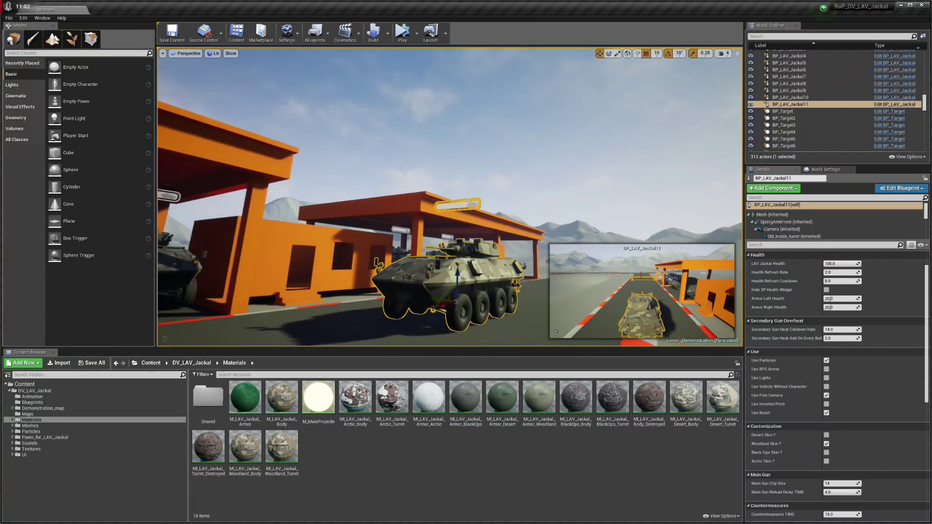
click(826, 377)
click(827, 378)
click(827, 378)
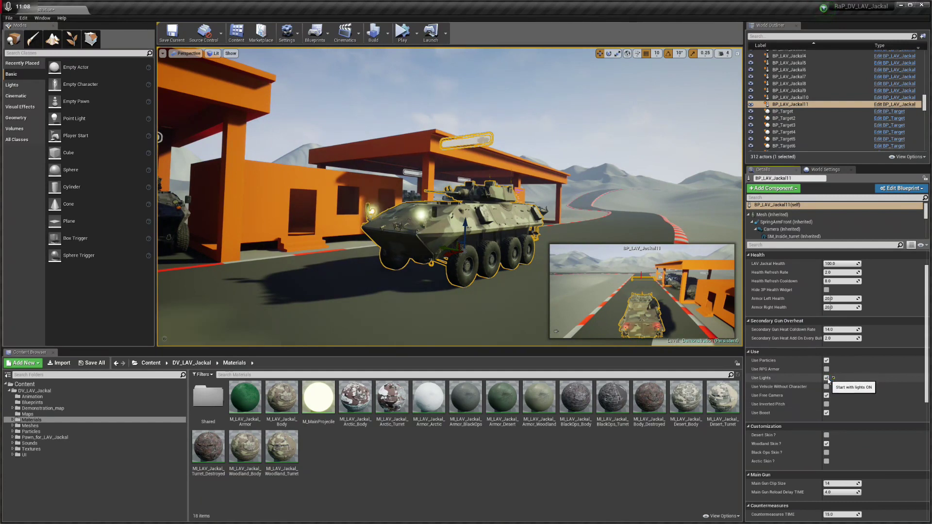
click(827, 378)
click(827, 378)
click(827, 378)
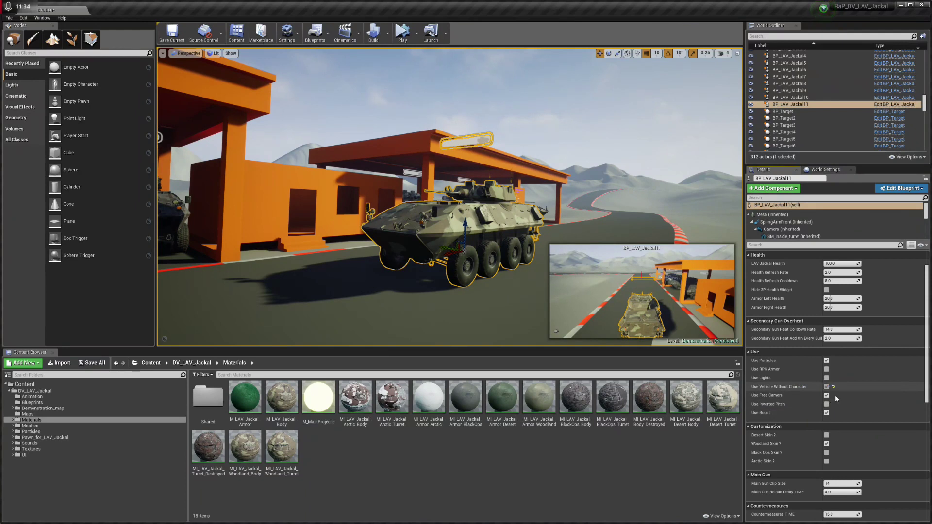
View the selected vehicle's Pawn and Actor settings and leave Use Vehicle Without Character disabled
scroll(835, 395, down, 5)
scroll(857, 428, down, 3)
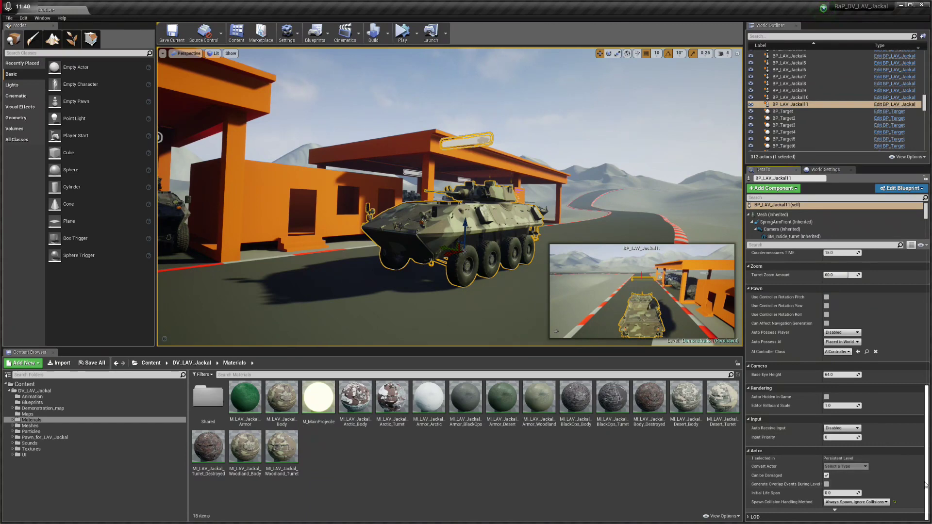
scroll(927, 476, up, 1)
drag(926, 474, 926, 391)
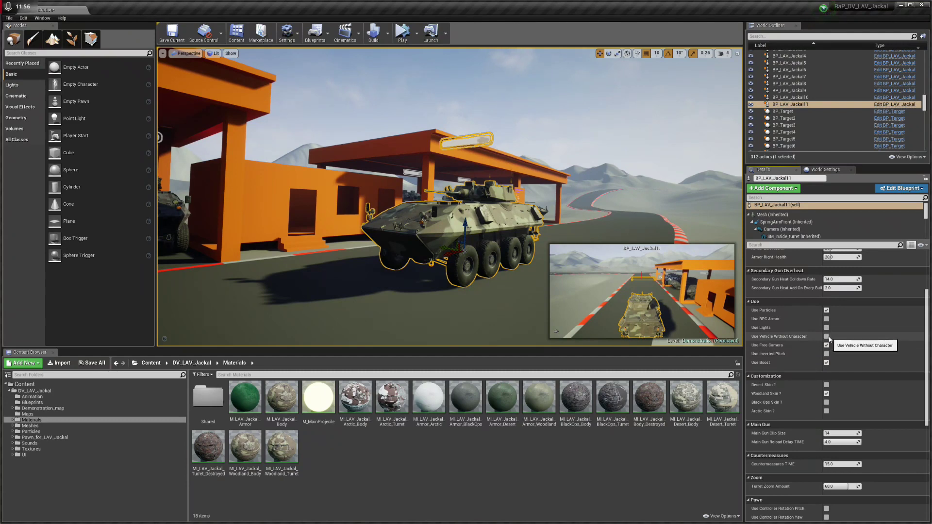
click(827, 337)
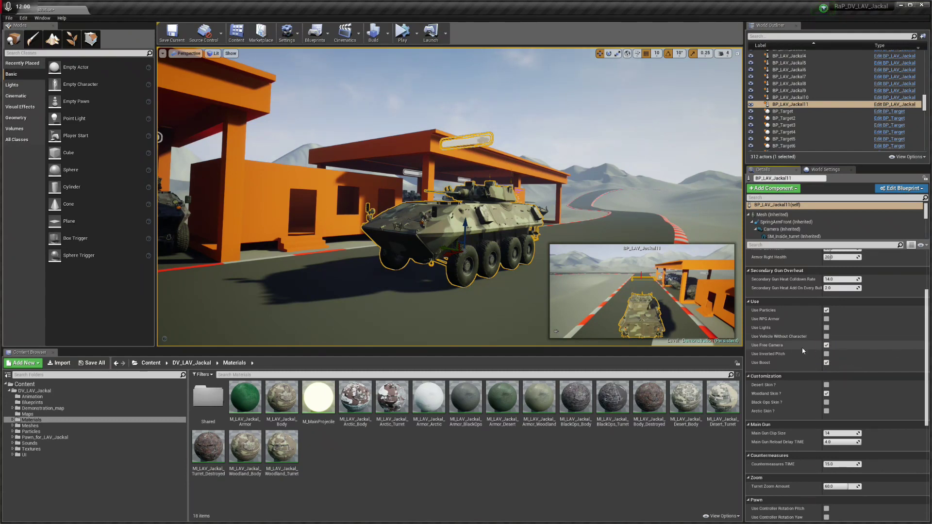
Toggle Use Free Camera off and on twice for the selected vehicle, ending with it enabled
click(828, 346)
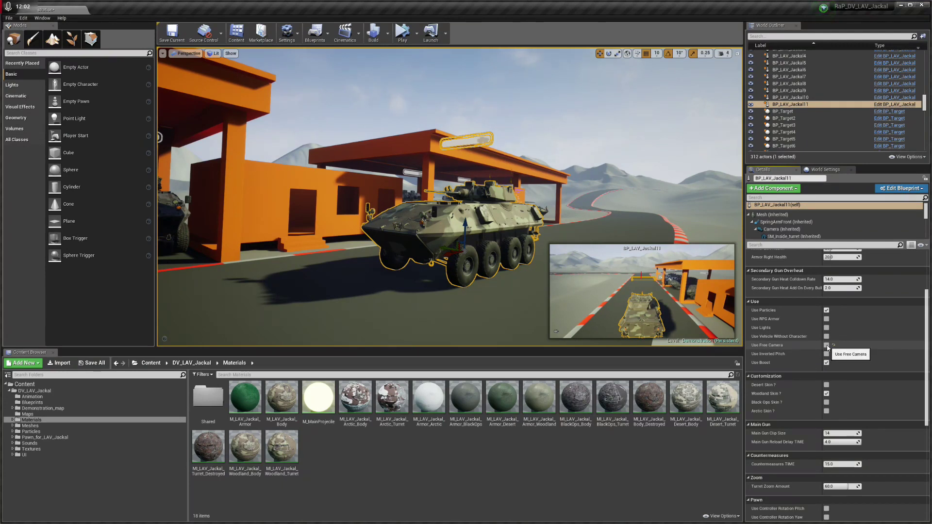
click(828, 346)
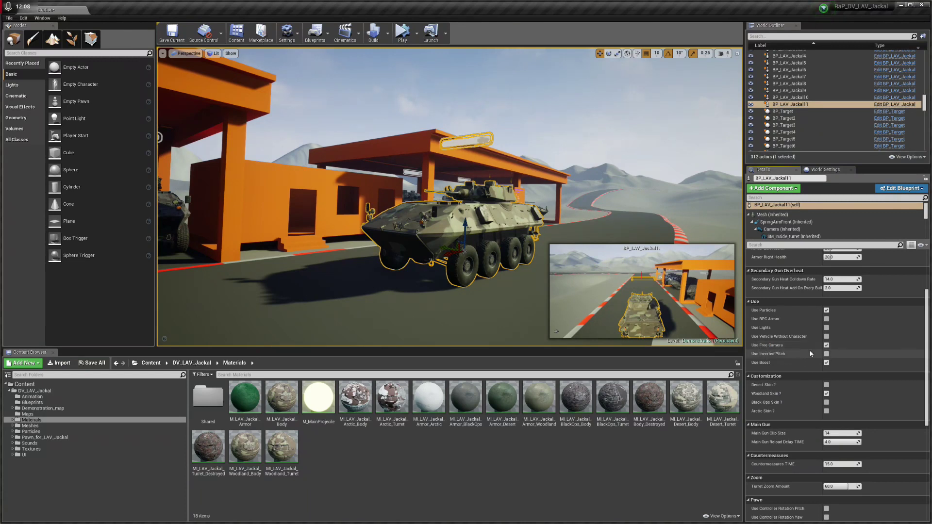
click(827, 346)
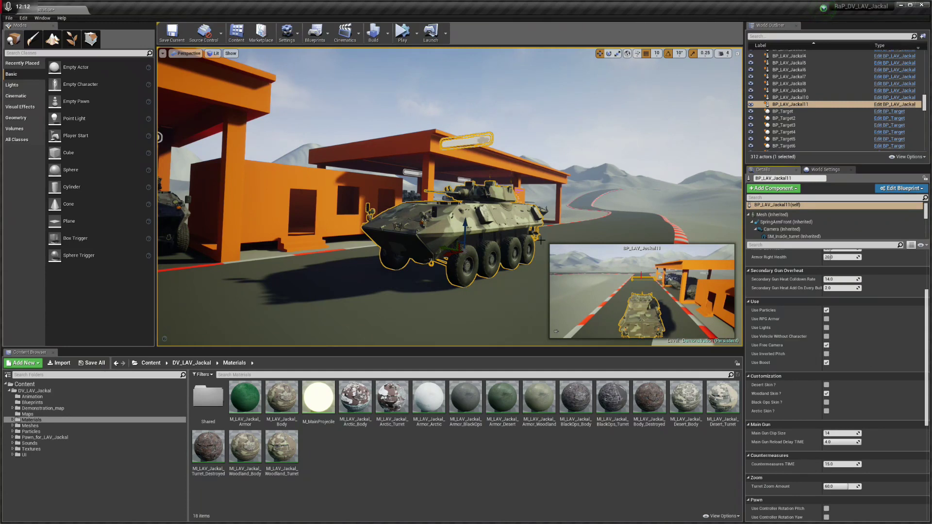
click(827, 346)
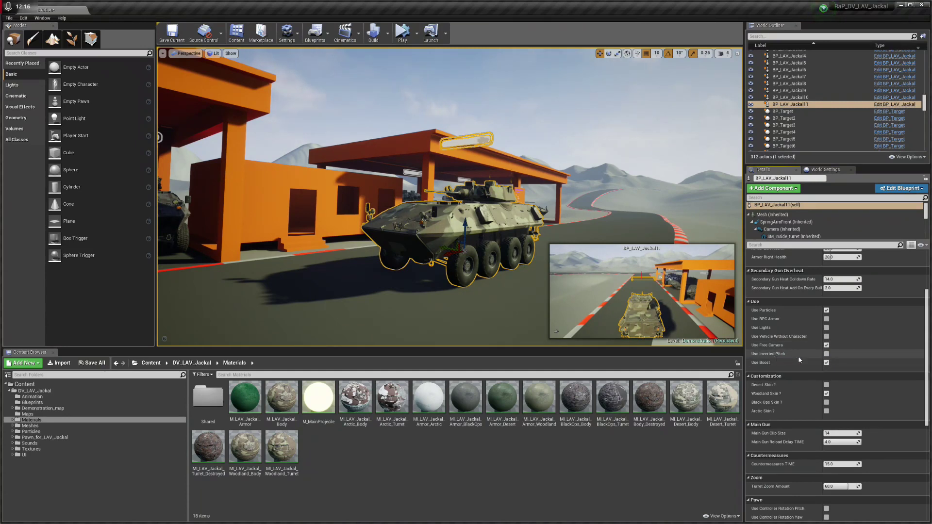
Switch Use Inverted Pitch on and off, and switch Use Boost off and back on
click(827, 354)
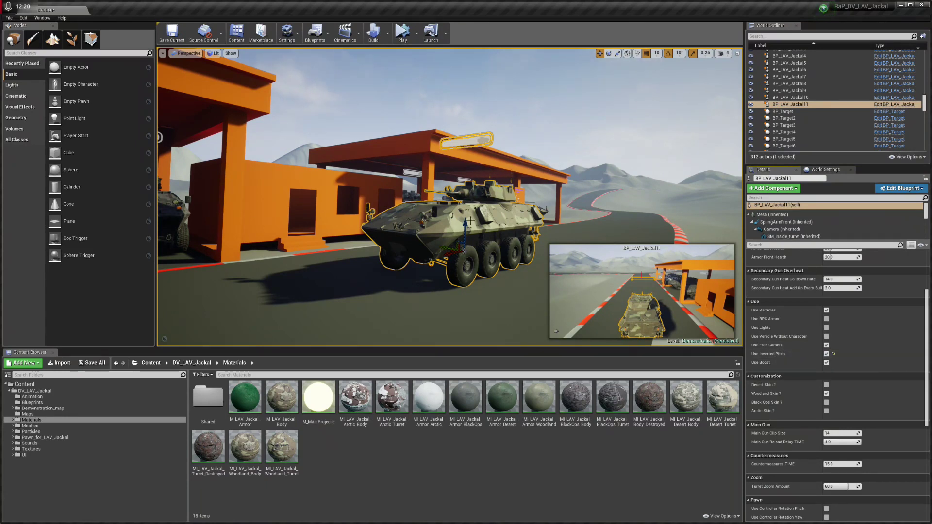
click(827, 355)
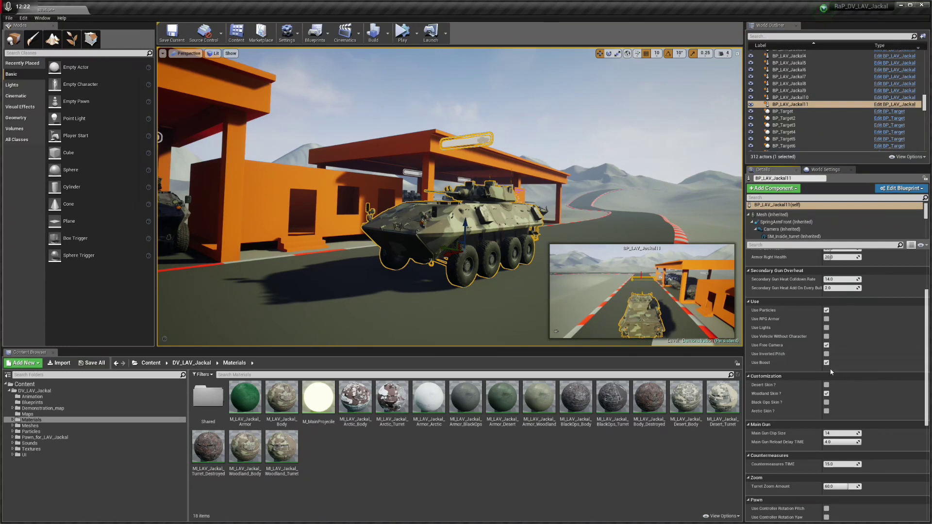
click(827, 363)
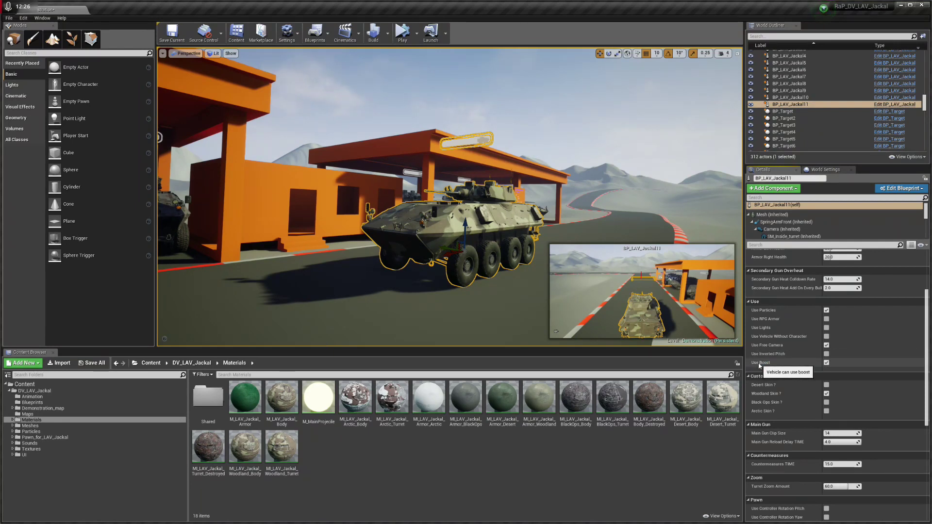
click(826, 363)
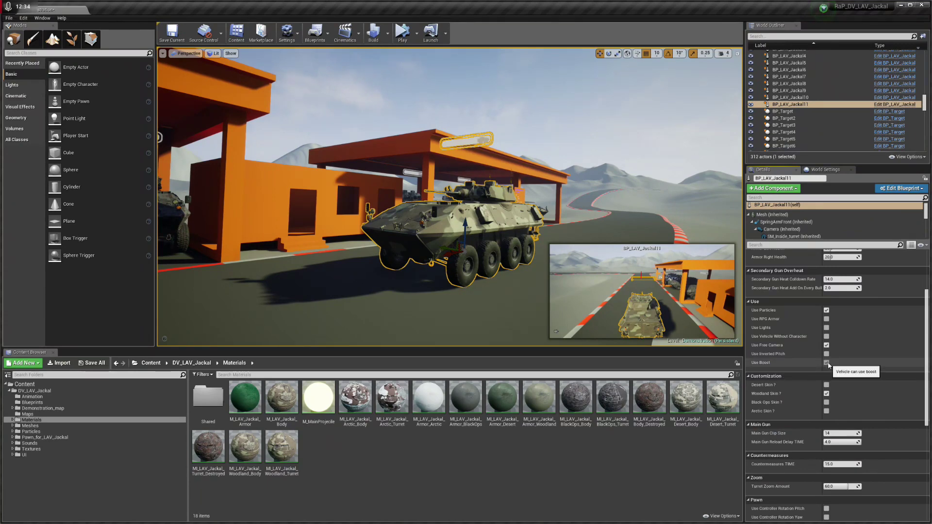
Disable Woodland Skin and enable Desert Skin on the selected vehicle, viewing the camouflage up close
key(w)
right_drag(485, 219, 503, 231)
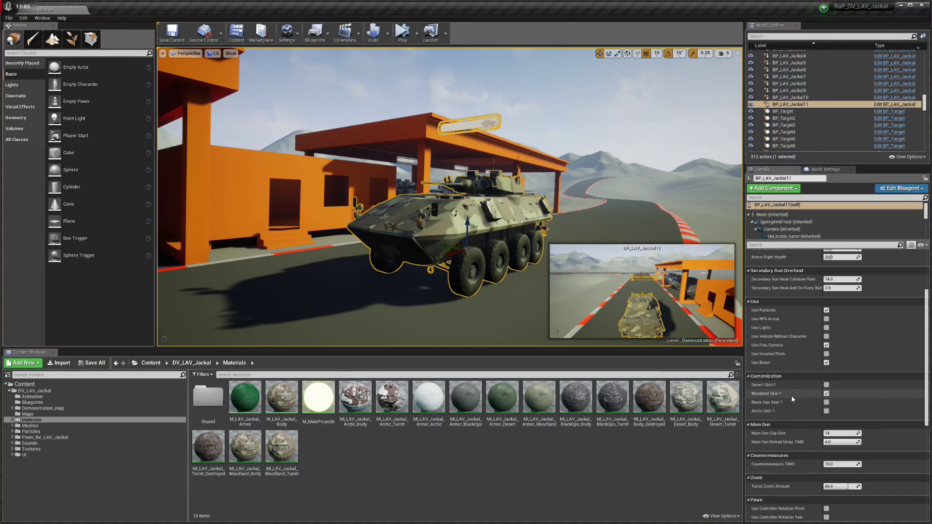
click(826, 394)
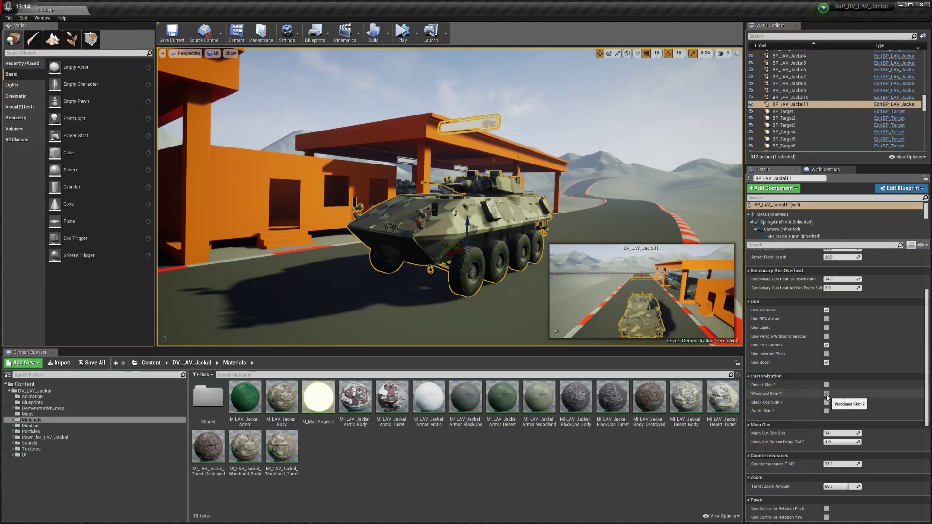
right_drag(450, 197, 393, 216)
key(w)
click(827, 393)
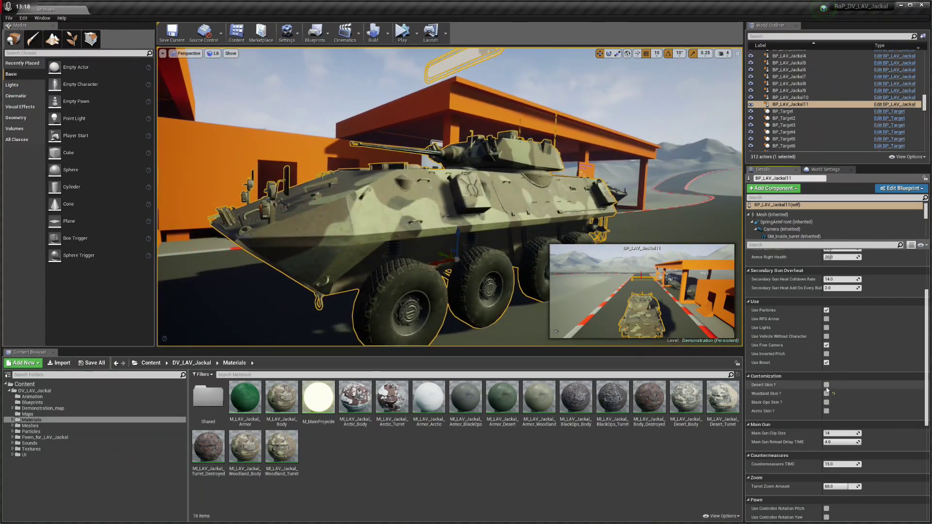
click(826, 384)
mouse_move(485, 218)
right_down()
mouse_move(607, 218)
mouse_move(485, 219)
right_up()
key(a)
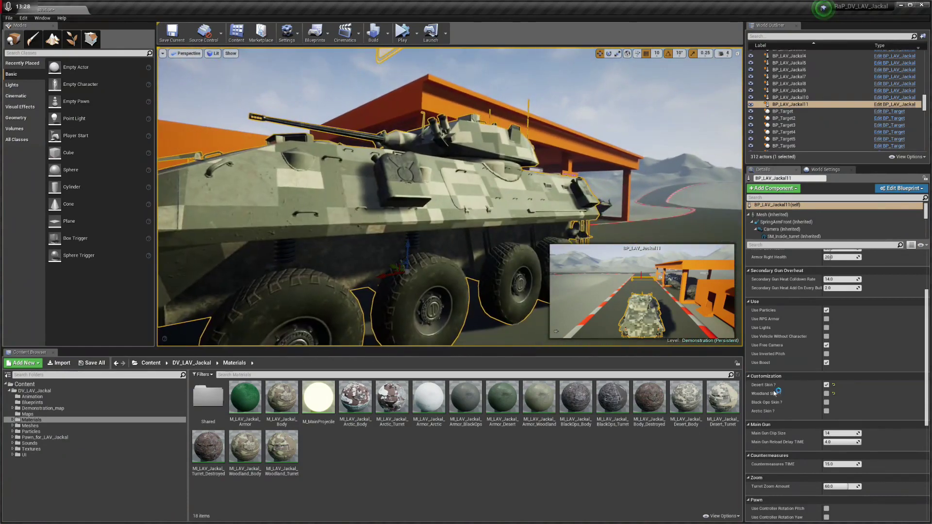
Replace Desert Skin with Black Ops Skin on the selected vehicle and view its side
click(827, 385)
click(827, 403)
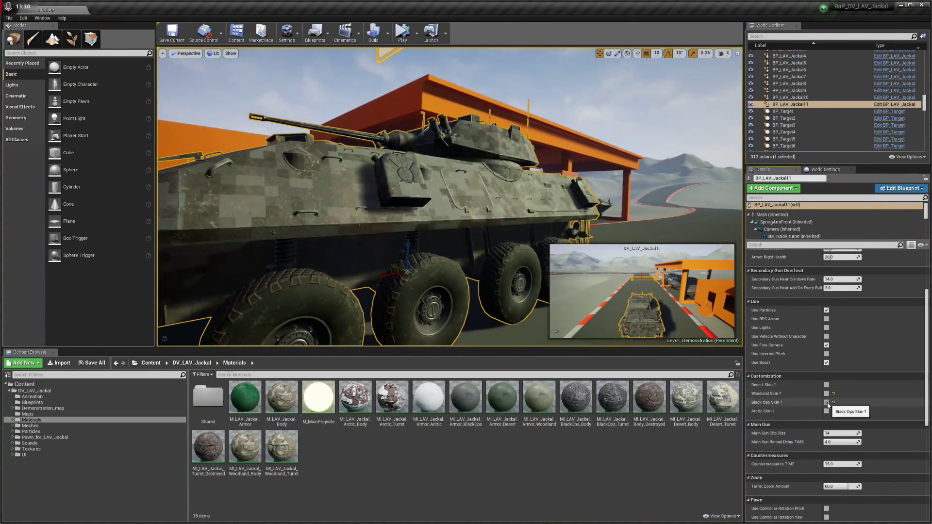
right_drag(485, 218, 485, 219)
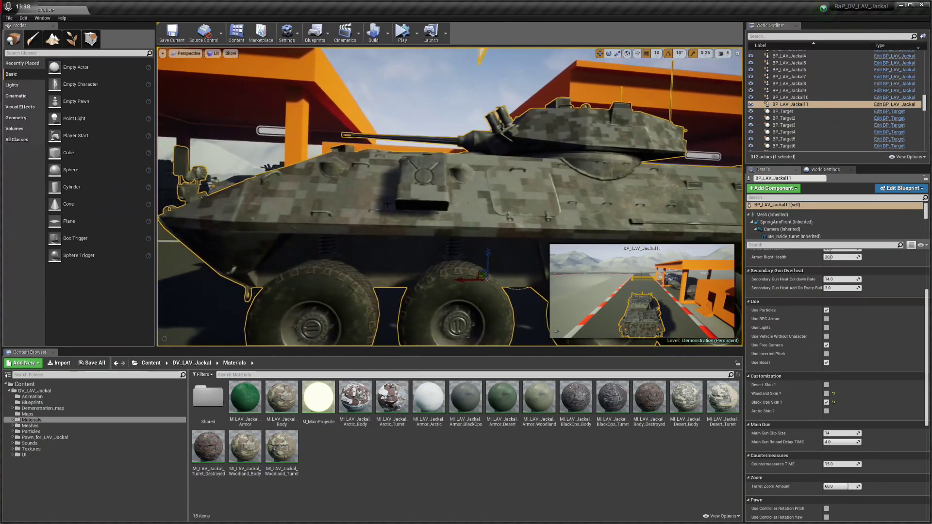
Switch the vehicle from Black Ops Skin to Arctic Skin, view the whole vehicle, and uncheck the Arctic Skin option
click(827, 402)
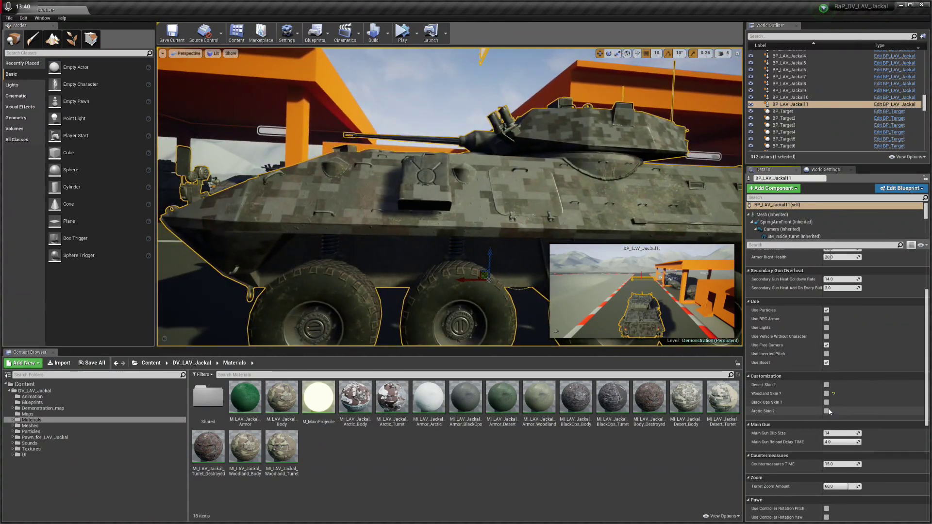
click(827, 411)
right_drag(485, 218, 486, 219)
right_drag(554, 199, 588, 197)
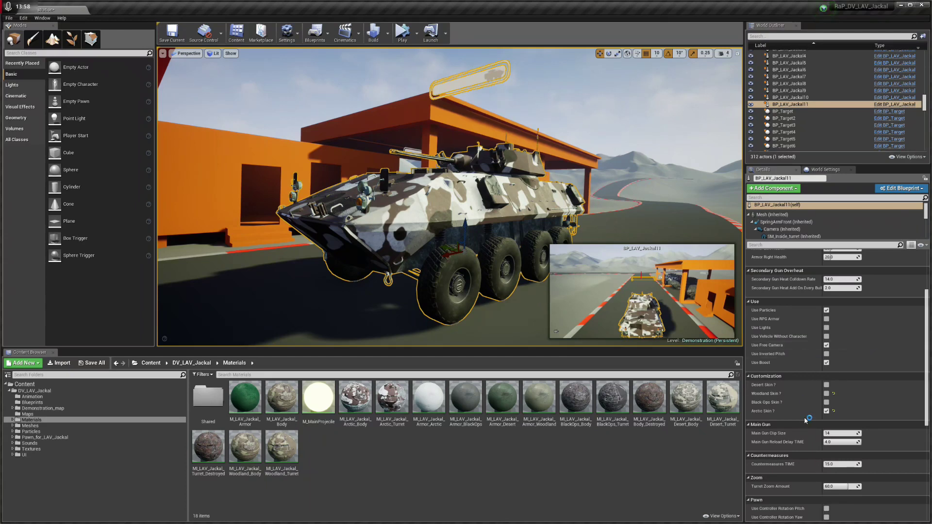
click(827, 412)
Try different Main Gun Clip Size values for the selected vehicle and reset the setting to its default
scroll(803, 441, down, 2)
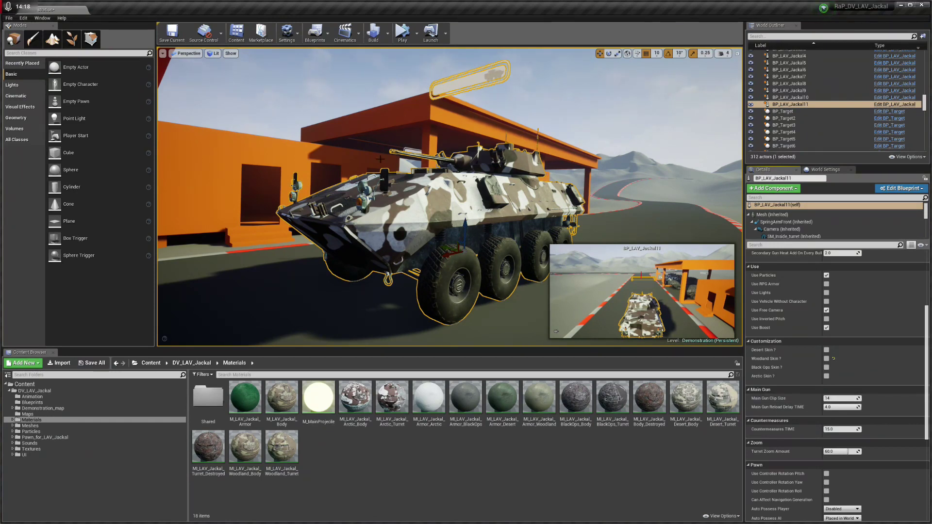
click(841, 399)
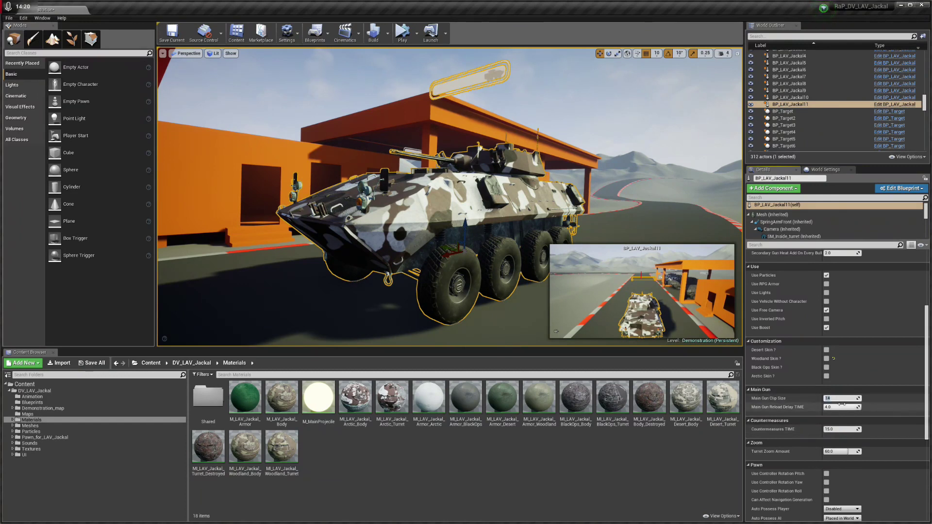
text(20)
key(Return)
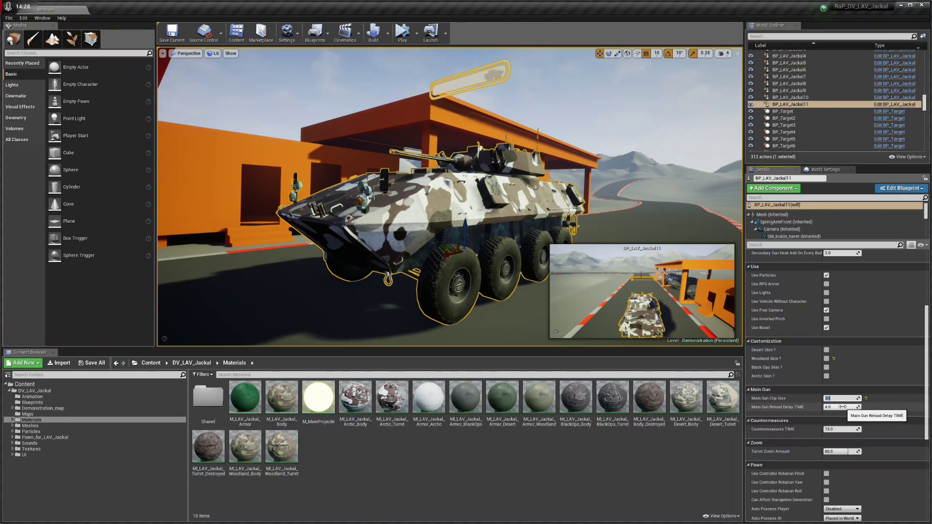
text(0)
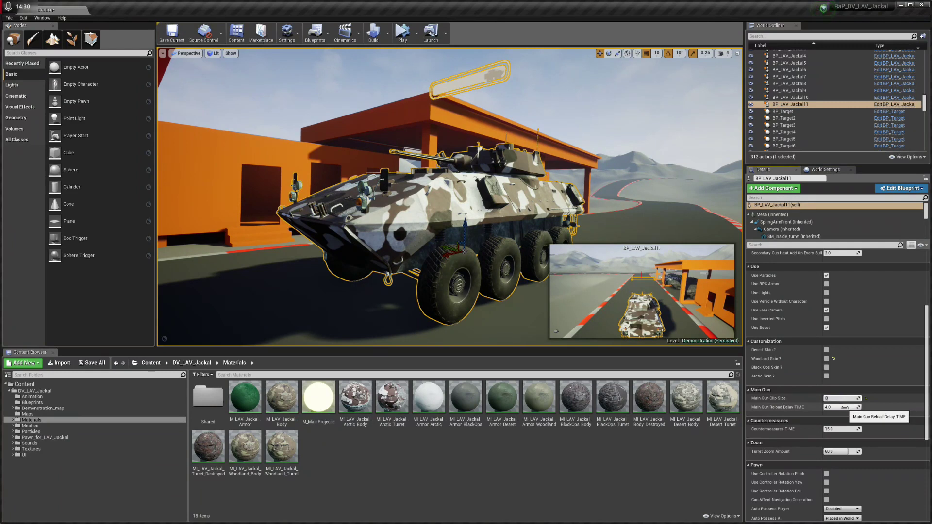
key(Return)
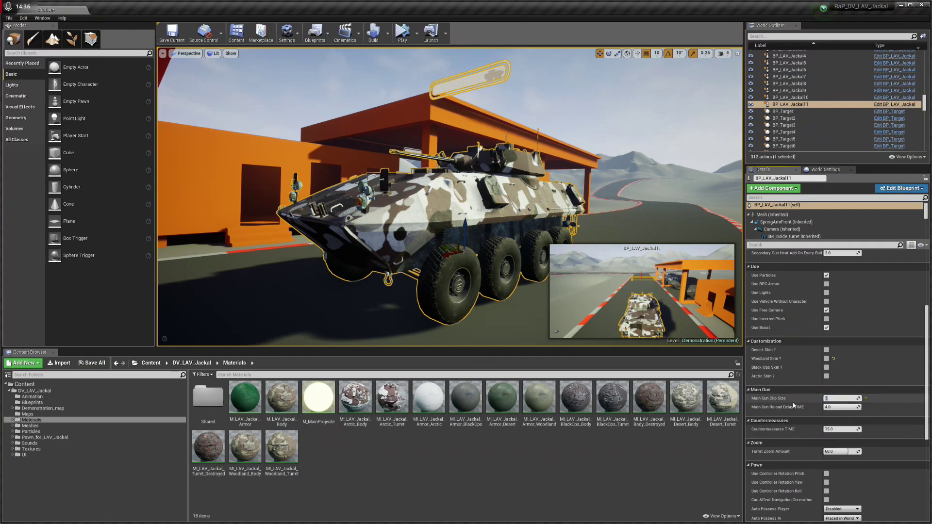
click(866, 399)
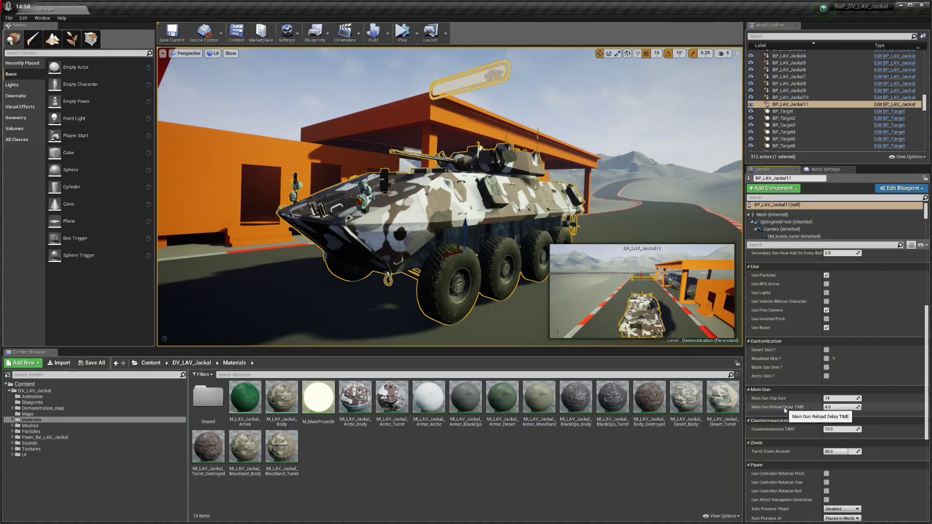
Try a different Main Gun Reload Delay TIME for the selected vehicle and reset the setting to its default
click(836, 407)
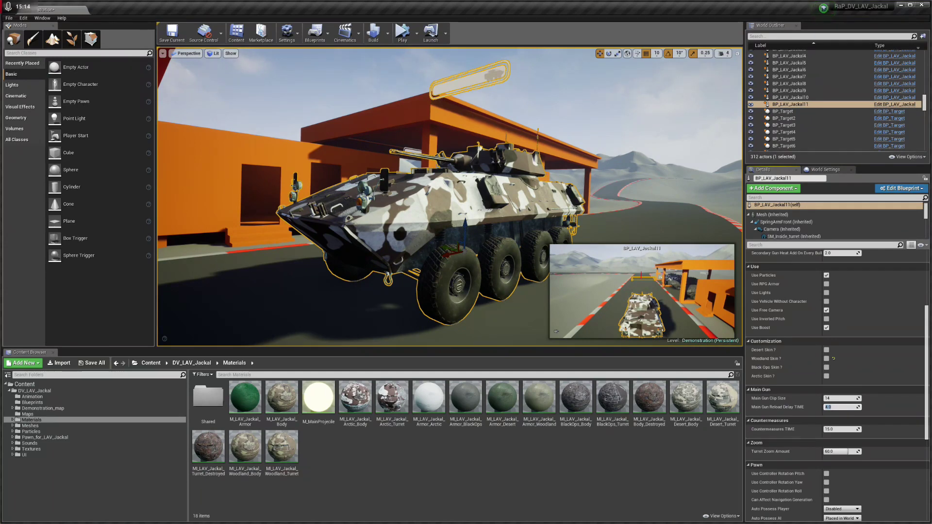
right_drag(449, 197, 450, 221)
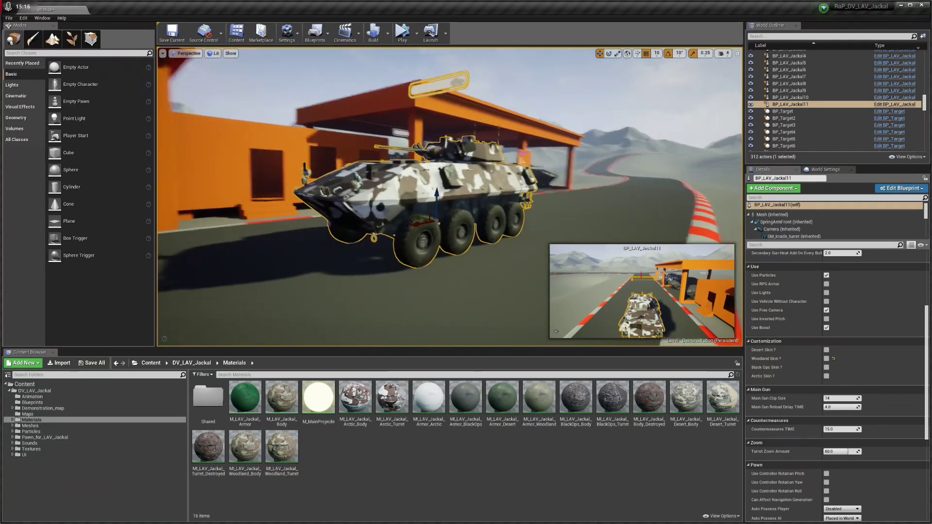
key(Up)
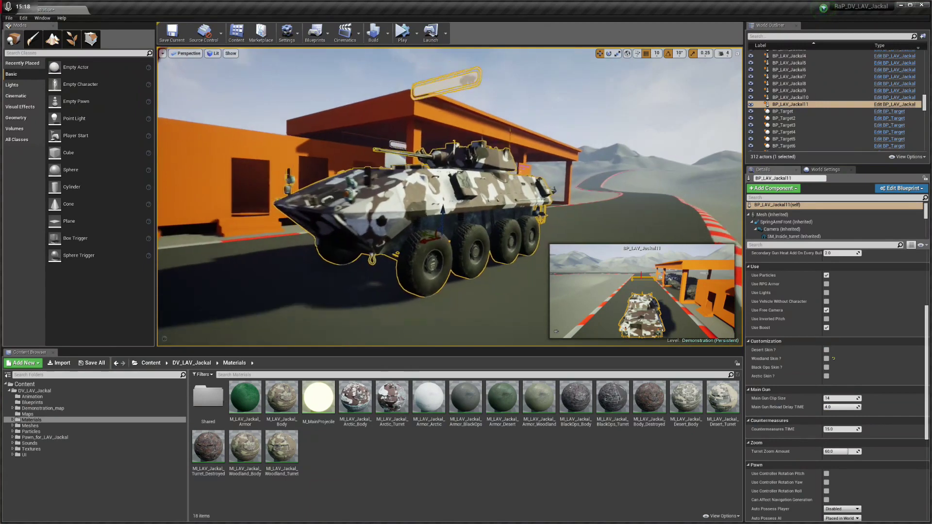
right_drag(449, 196, 461, 200)
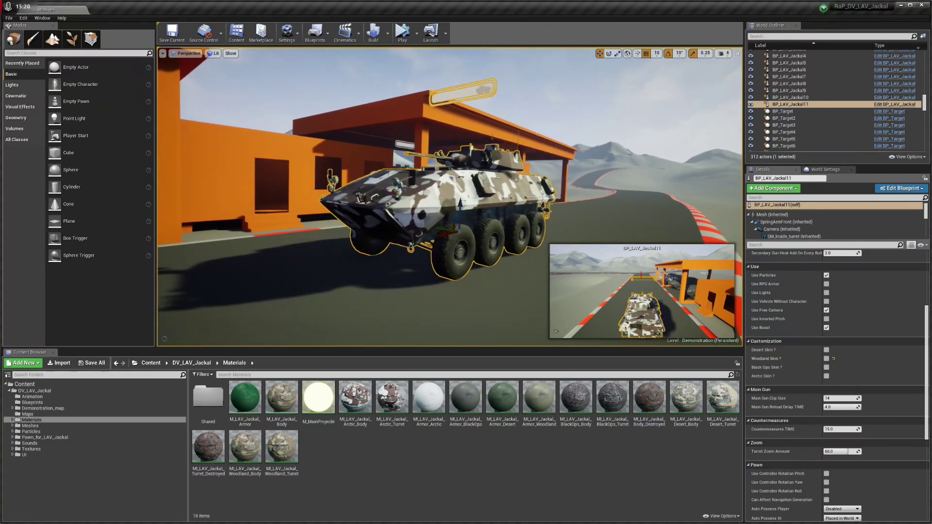
key(w)
key(d)
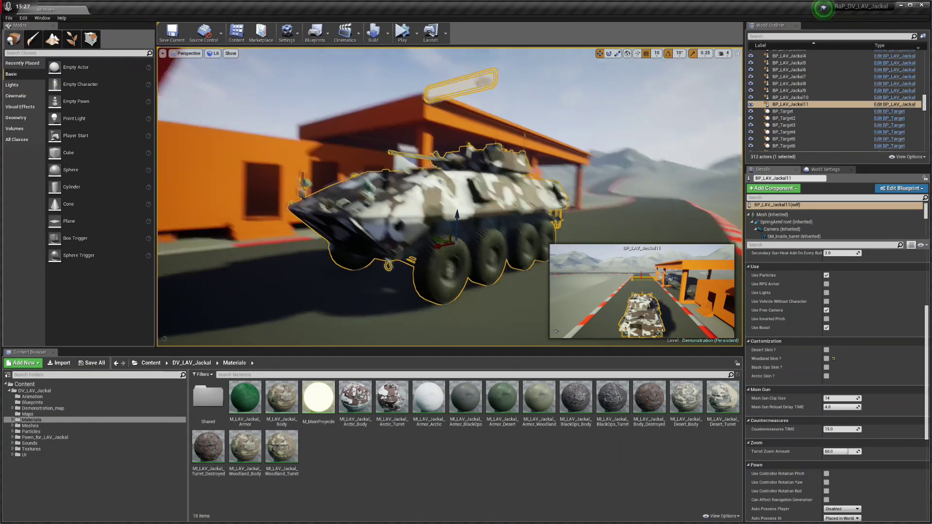
key(Up)
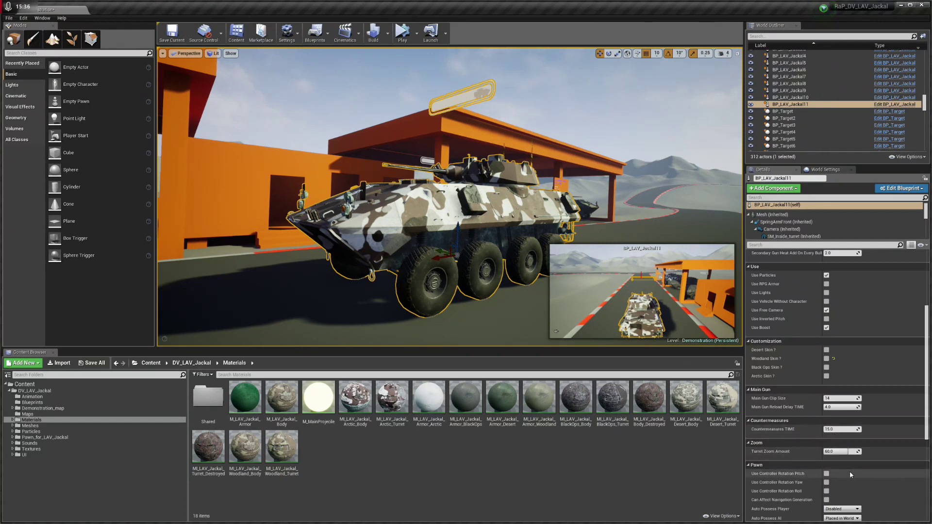
click(838, 407)
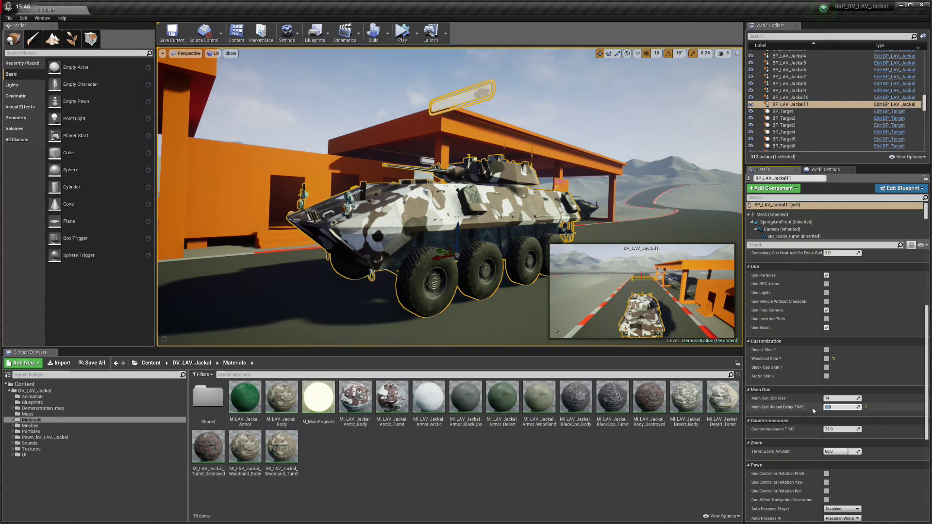
click(866, 407)
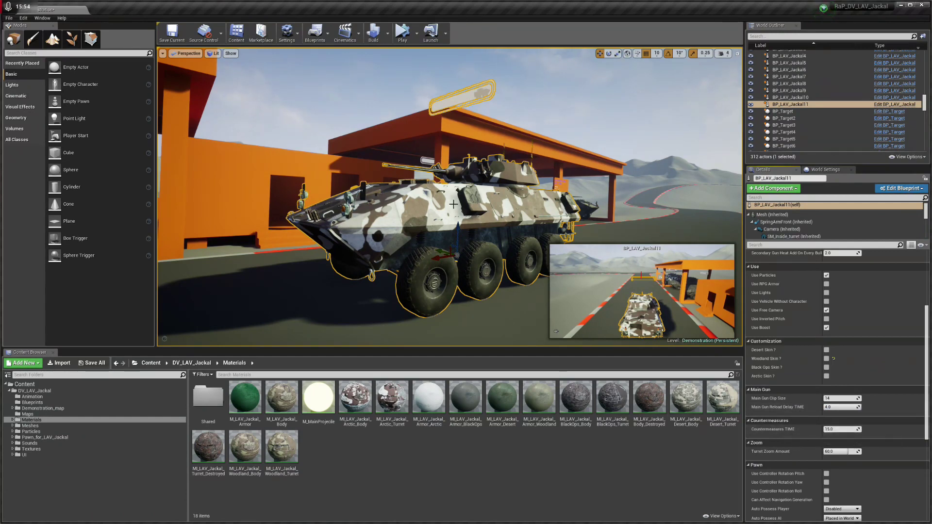
Try a Countermeasures TIME of 2 for the selected vehicle and reset the setting to its default
click(840, 430)
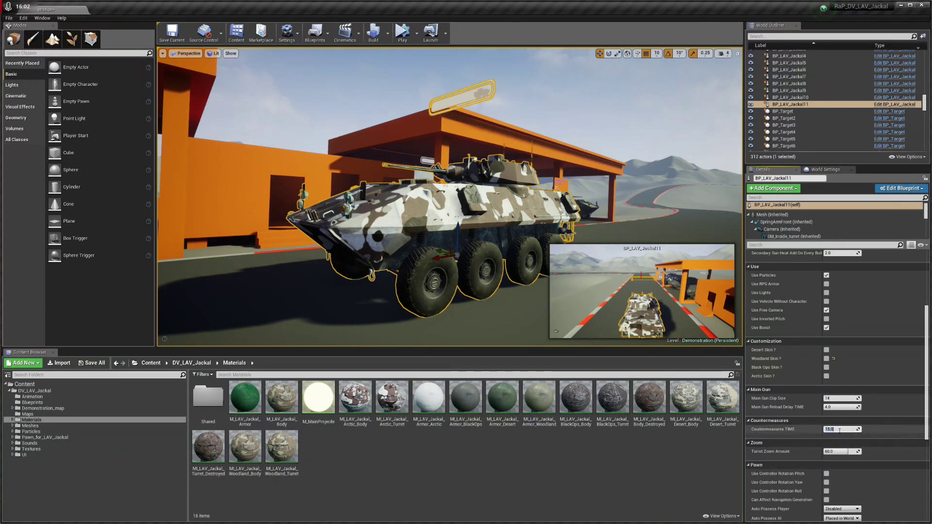
text(2)
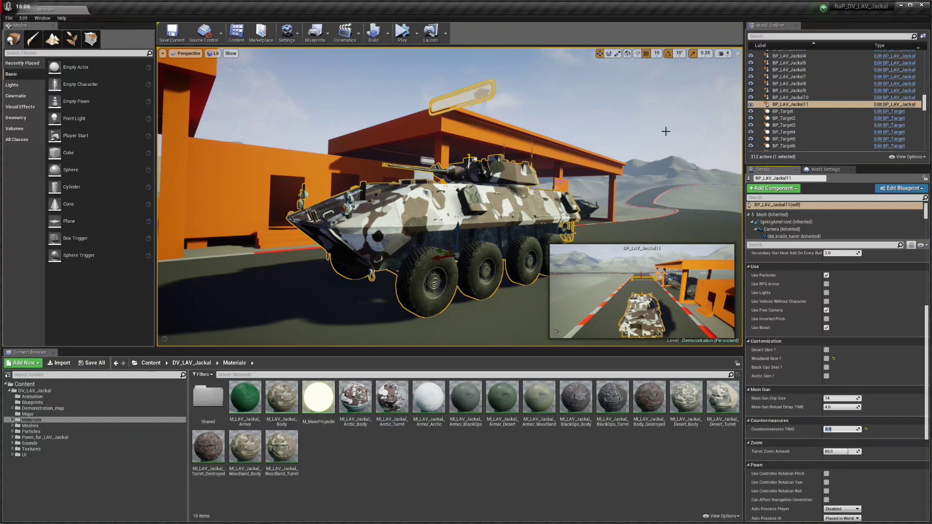
click(867, 429)
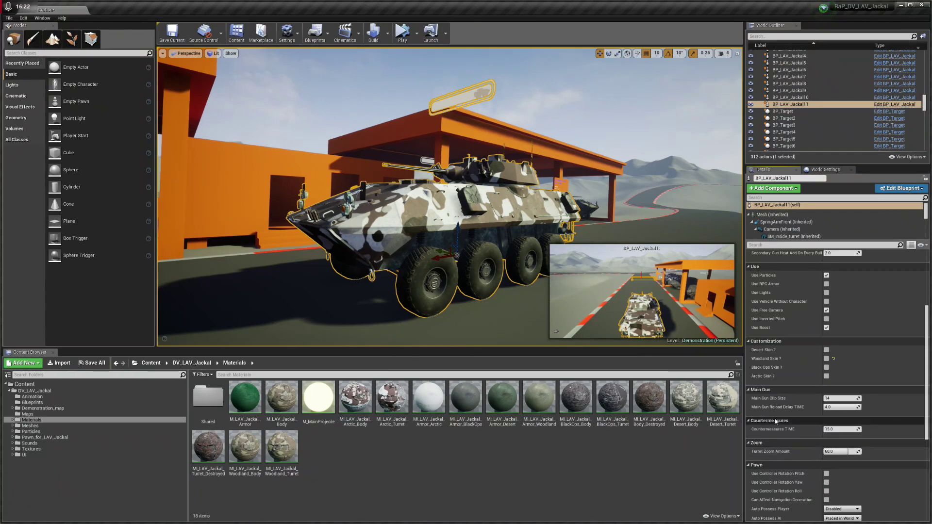
Play-test the level, aim the vehicle's turret through its sight, fire the coaxial gun at the sky, and end the play session
click(418, 41)
click(446, 52)
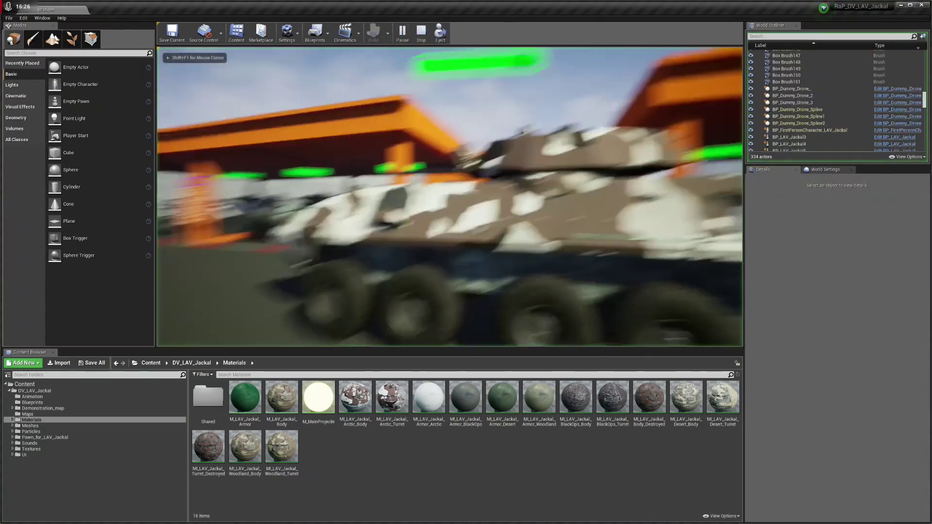
key(v)
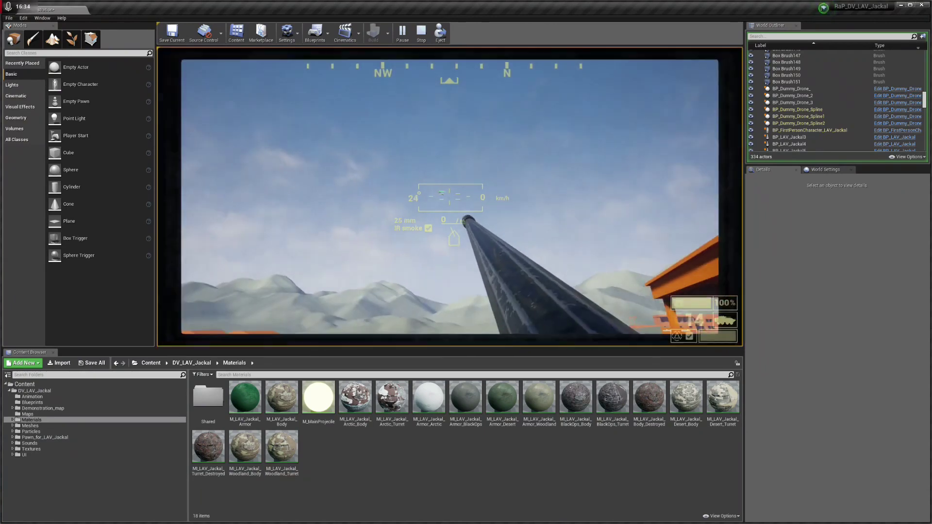
scroll(450, 197, up, 1)
click(450, 196)
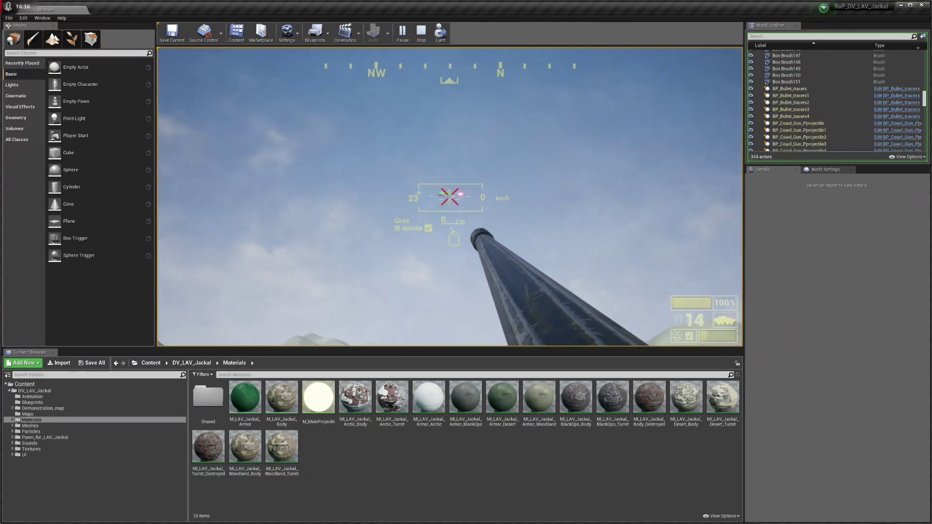
click(449, 196)
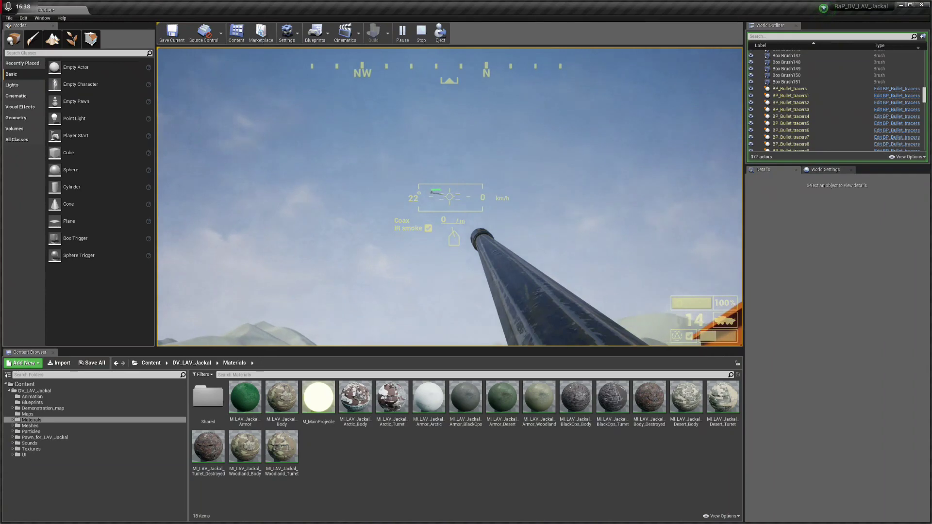
click(450, 196)
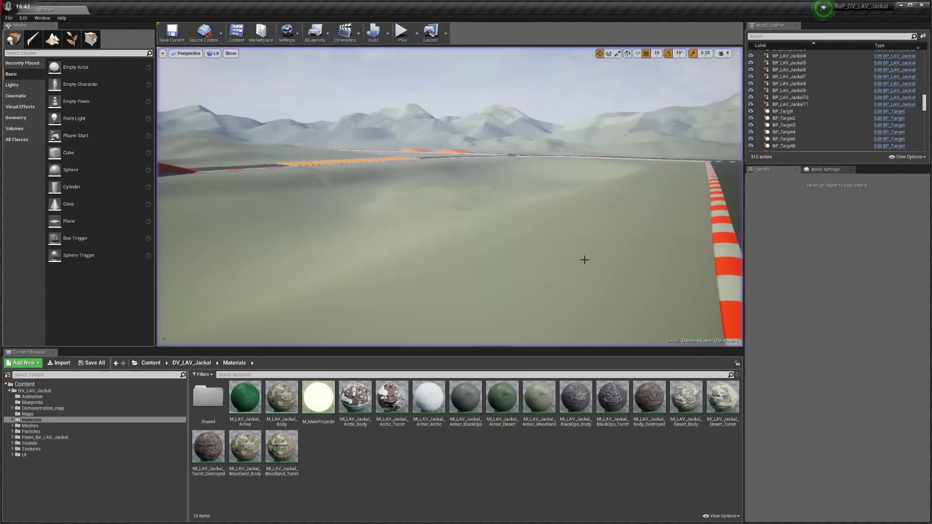
Return to the camouflaged vehicle on the track, select it, and change its Turret Zoom Amount
right_drag(585, 261, 559, 255)
mouse_move(367, 201)
right_down()
mouse_move(214, 204)
mouse_move(367, 202)
right_up()
key(w)
click(367, 202)
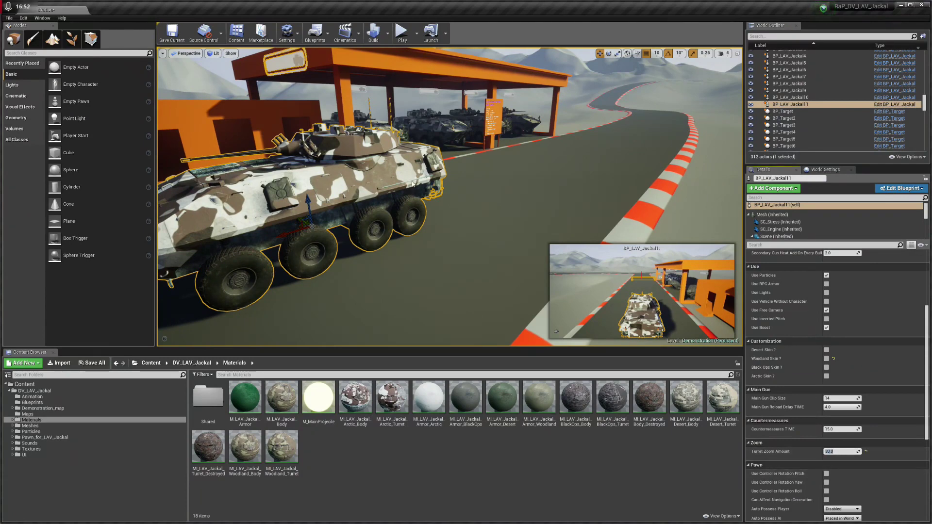
Play-test the changed turret zoom by tracking the flying drone and firing the coaxial and 25 mm guns at it
key(alt+p)
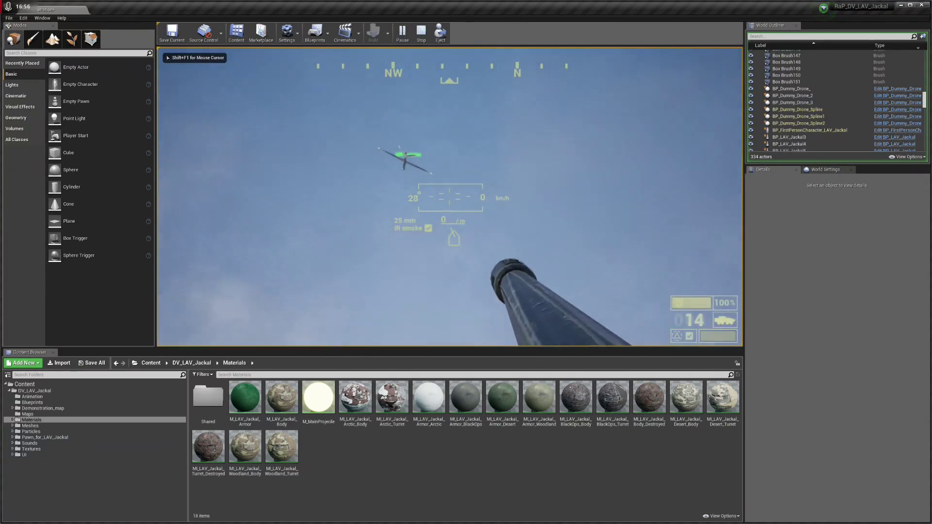
click(449, 197)
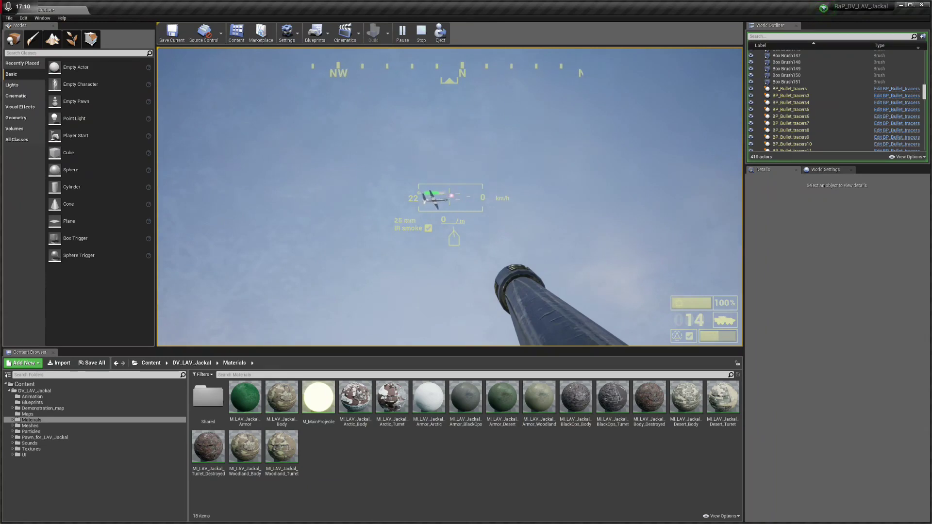
click(451, 197)
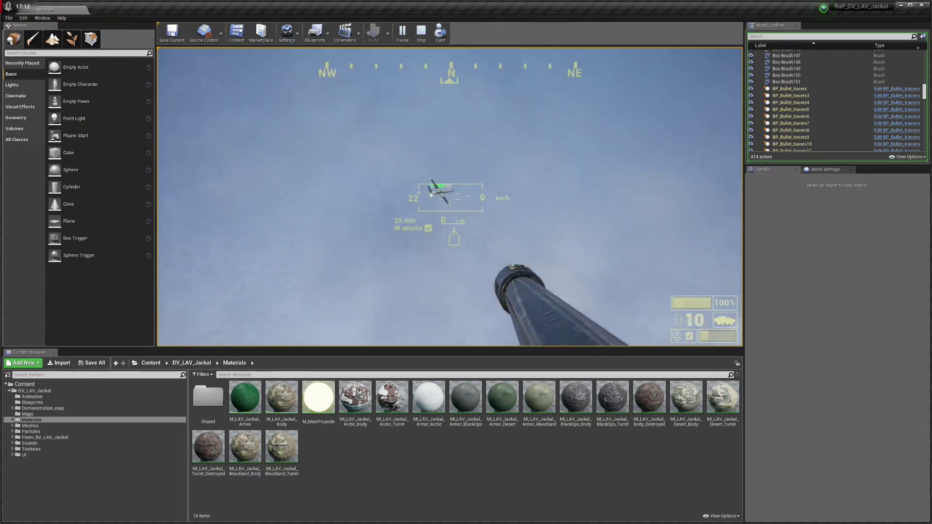
click(451, 196)
click(451, 197)
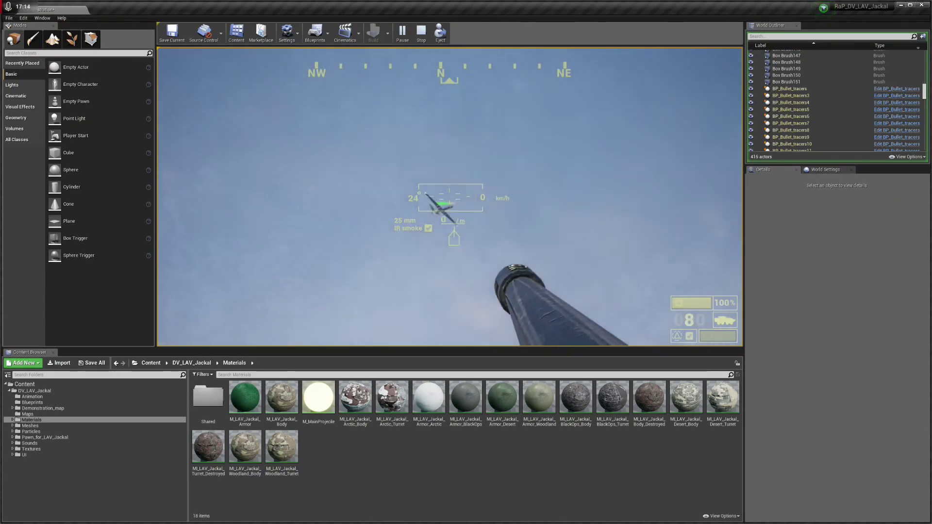
click(451, 196)
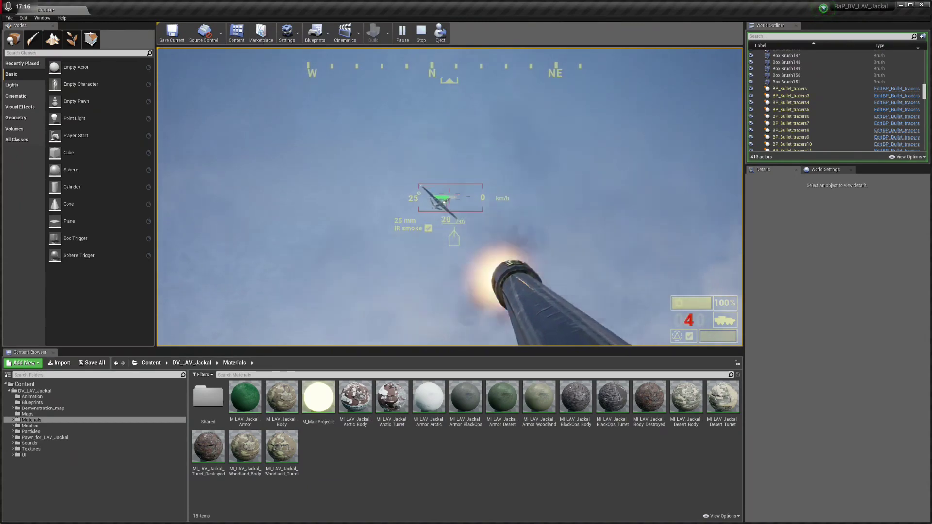
click(451, 196)
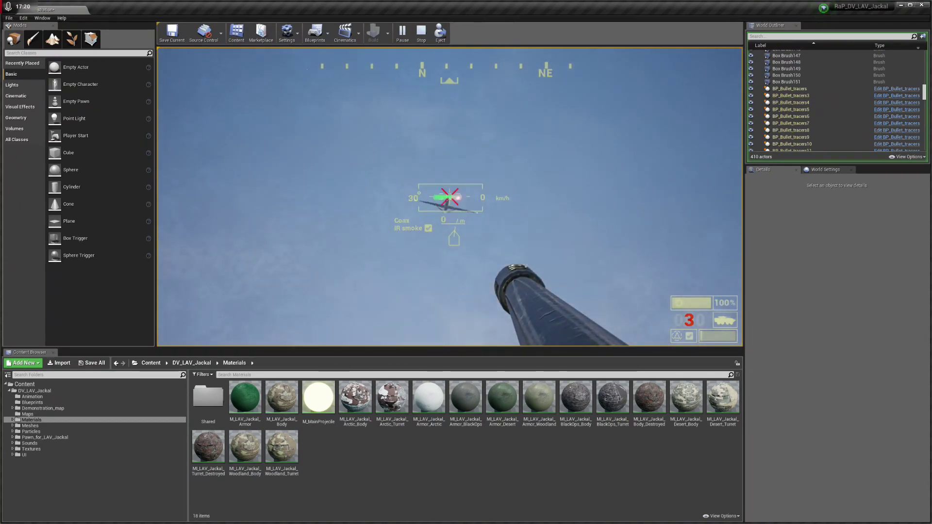
click(450, 197)
click(450, 196)
click(450, 197)
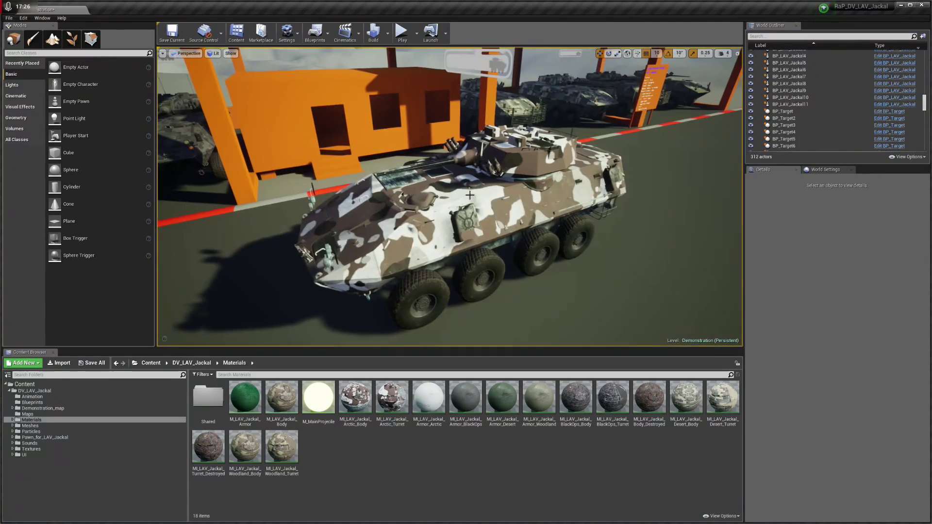
Select the camouflaged vehicle, reset its Turret Zoom Amount to the default, and review its editable settings up to Transform and Health
click(466, 208)
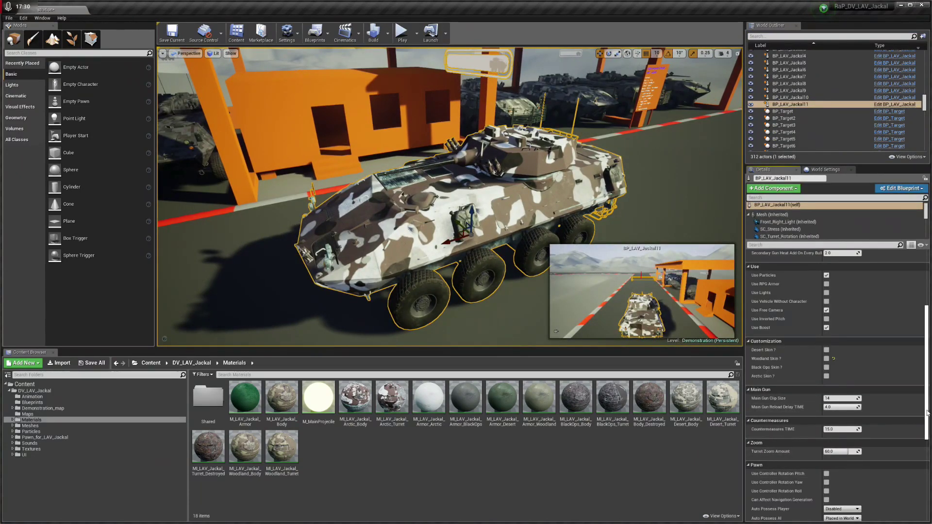
scroll(927, 444, down, 2)
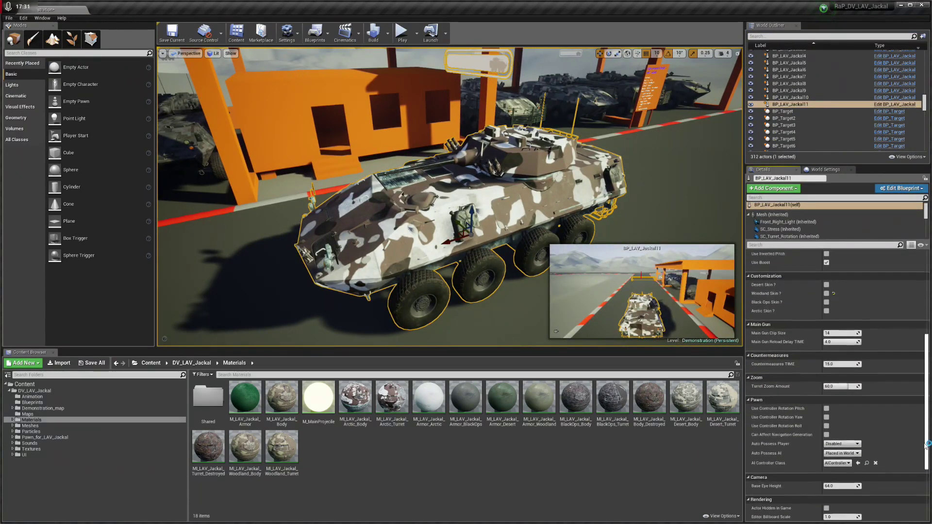
drag(925, 444, 917, 415)
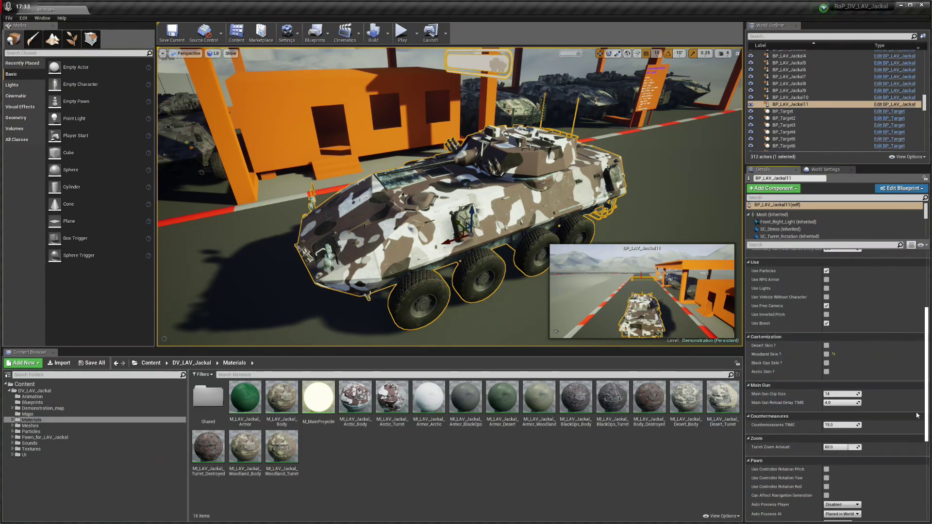
scroll(917, 415, down, 1)
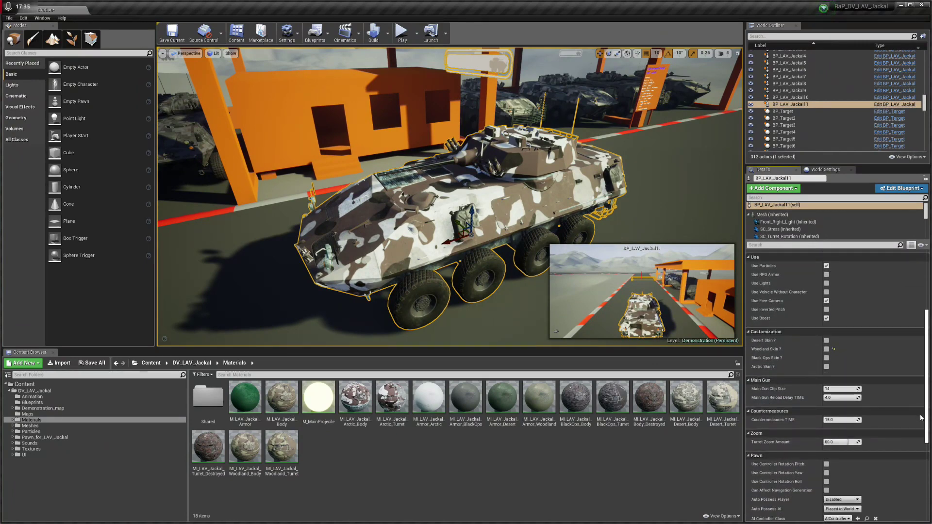
mouse_move(922, 418)
mouse_down()
mouse_move(921, 383)
mouse_move(908, 362)
mouse_move(926, 328)
mouse_up()
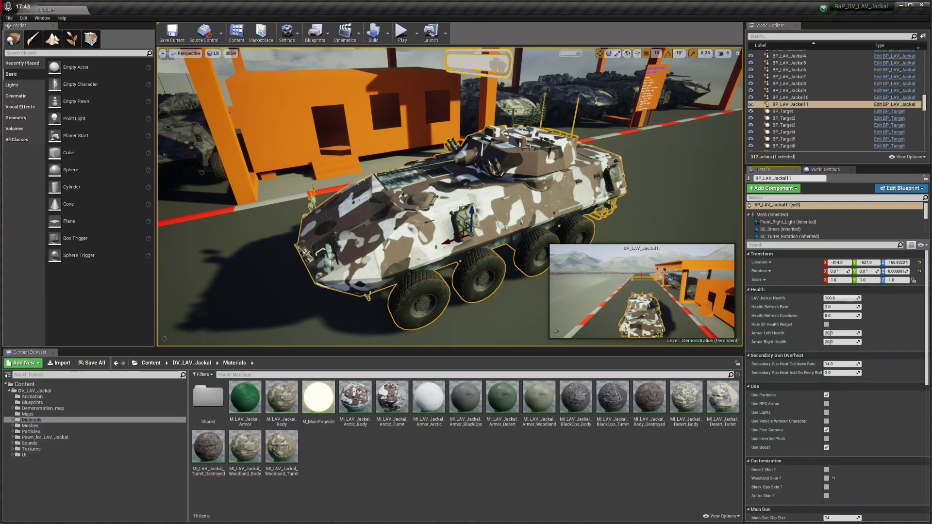
Fly up to the drone in the sky, view the demonstration track from above, and deselect the vehicle
right_drag(450, 197, 493, 97)
key(w)
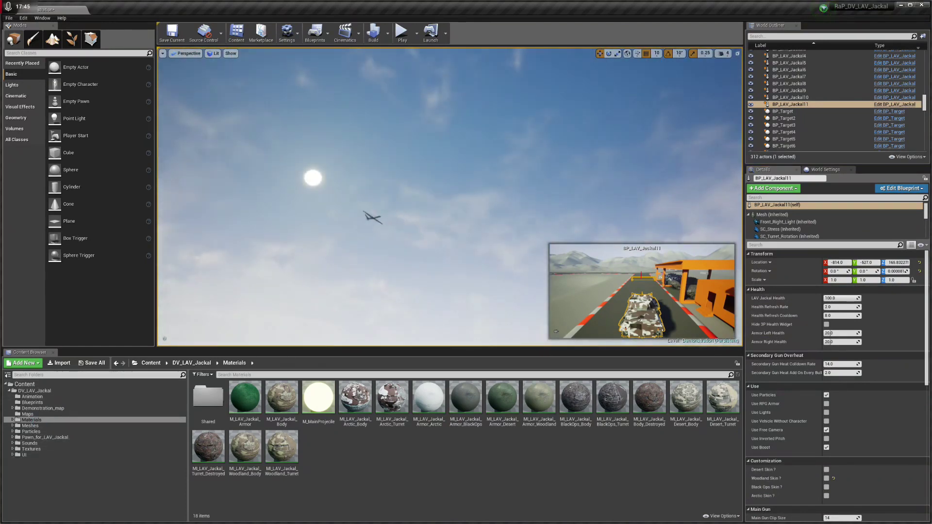
right_drag(466, 146, 466, 203)
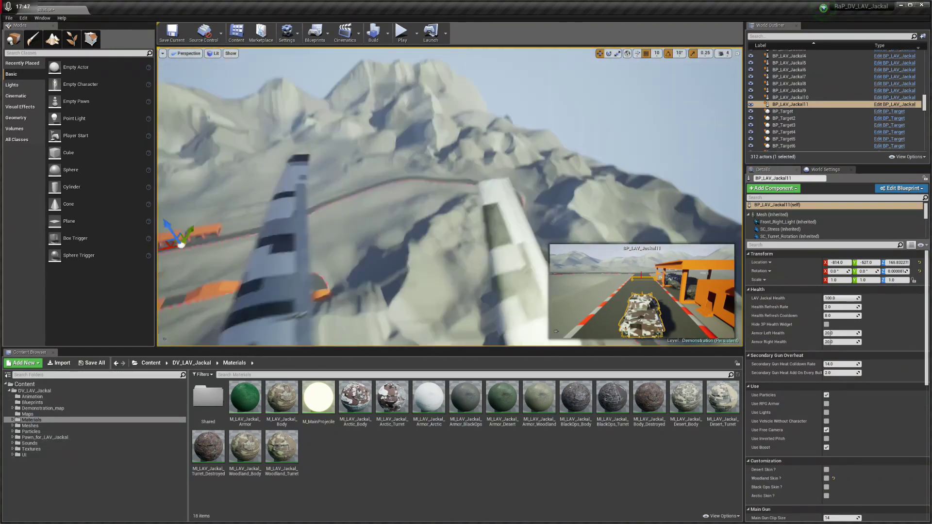
right_drag(466, 204, 500, 145)
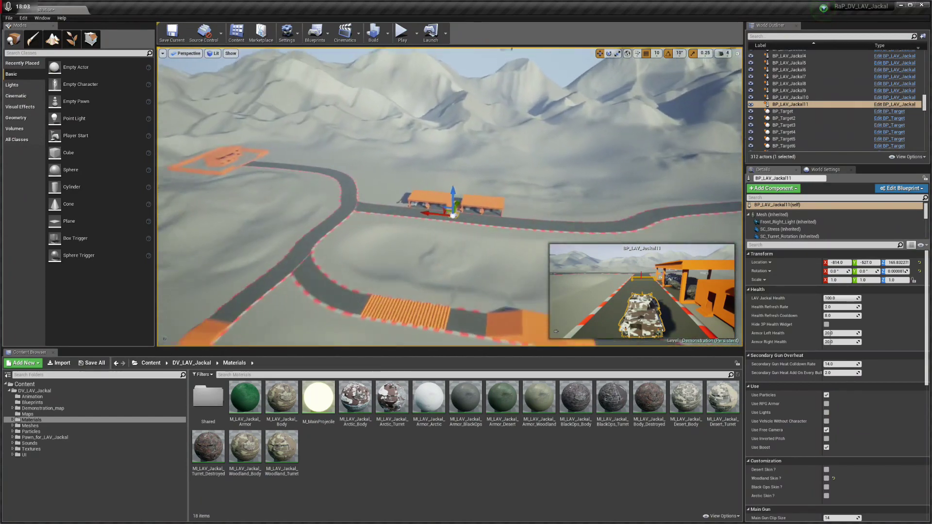
key(Escape)
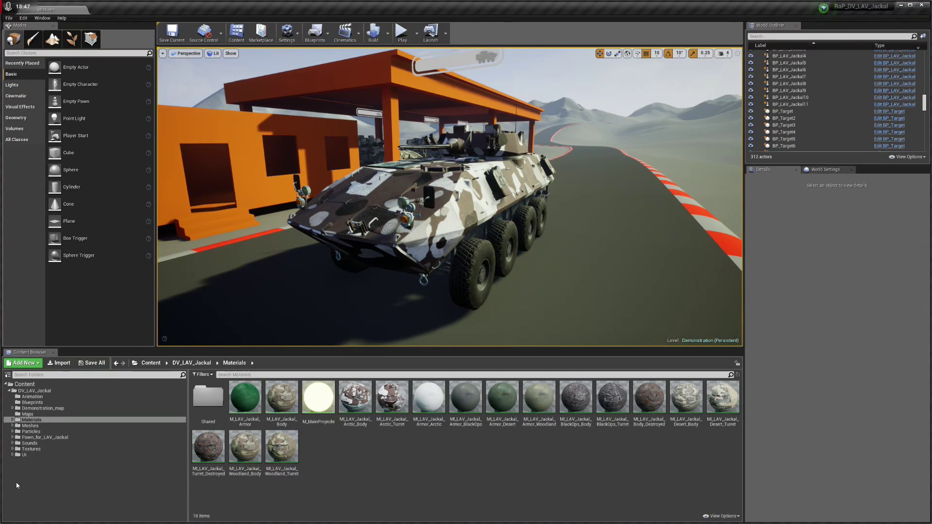
Open the Blueprints folder of DV_LAV_Jackal and inspect the vehicle's front and side in a full-screen viewport
click(46, 403)
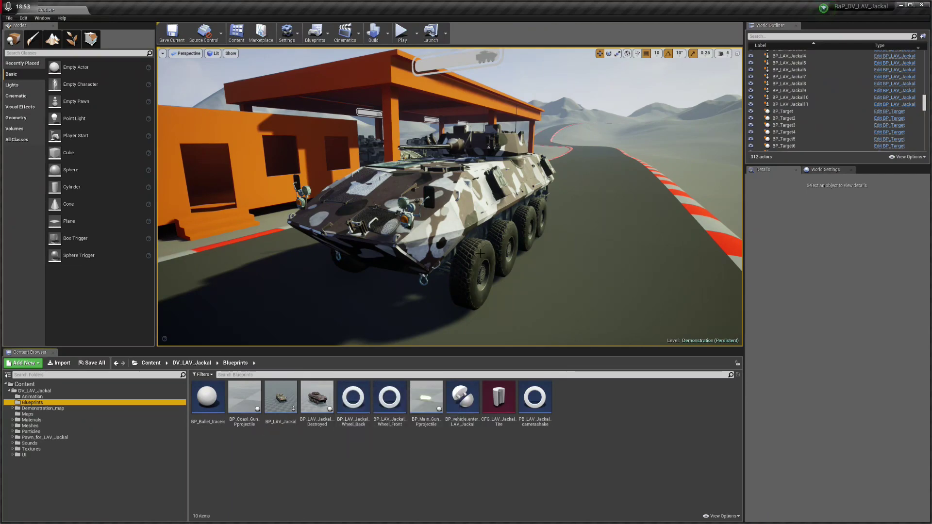
key(d)
right_drag(481, 251, 432, 257)
key(a)
key(s)
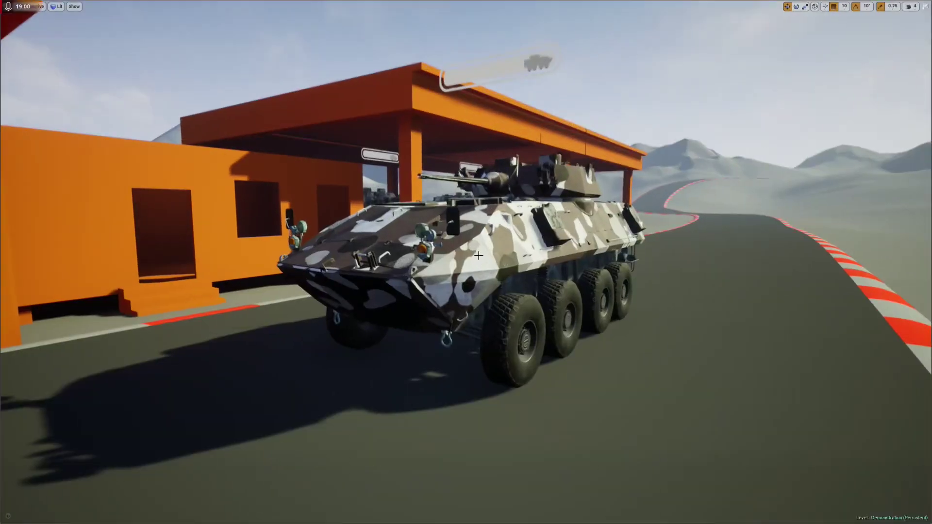
right_drag(466, 263, 931, 271)
key(a)
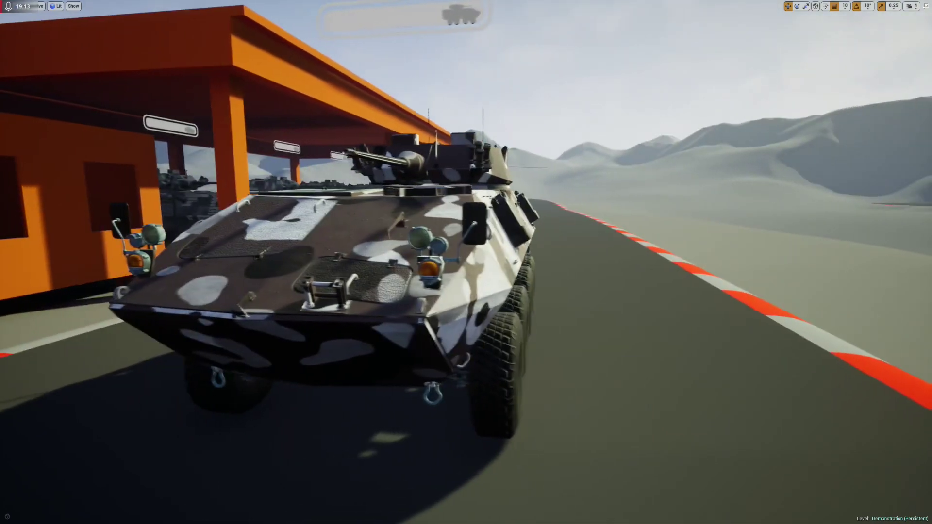
right_drag(292, 259, 352, 250)
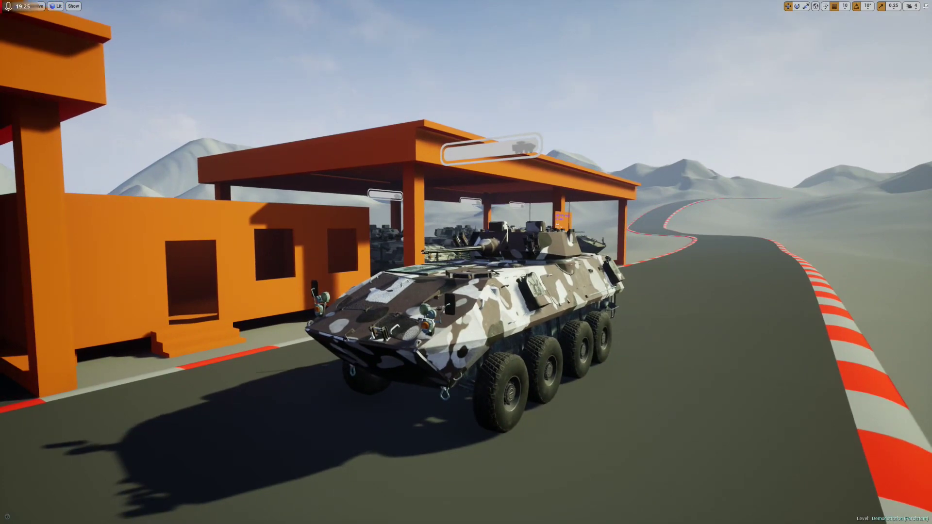